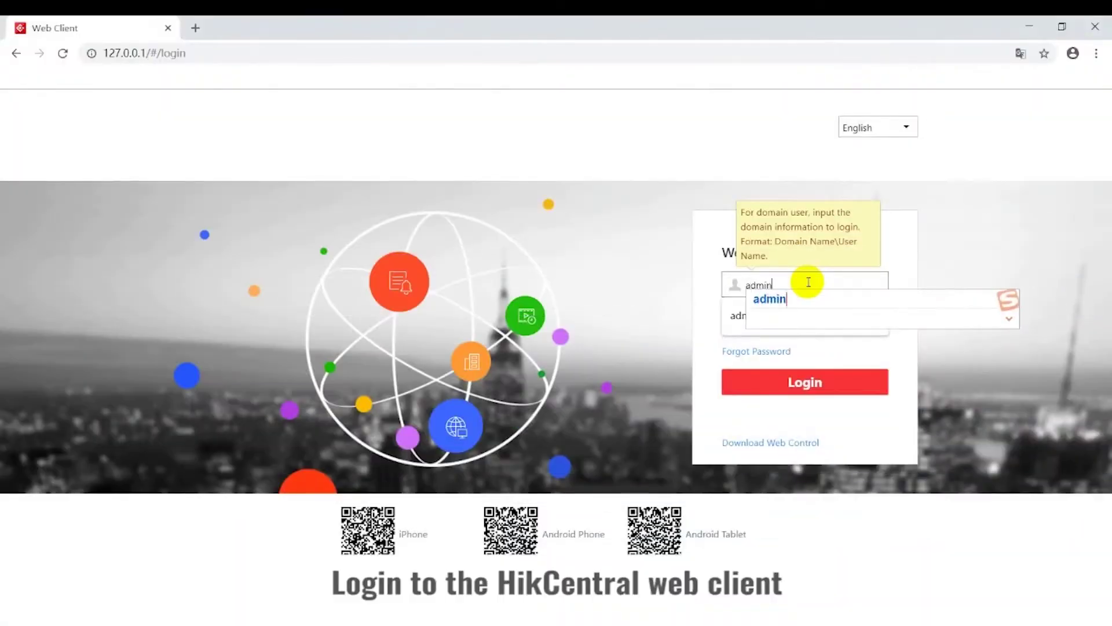
Step: Sign in to the web client with the admin user name and its password
{"action": "key", "text": "Return"}
{"action": "key", "text": "Tab"}
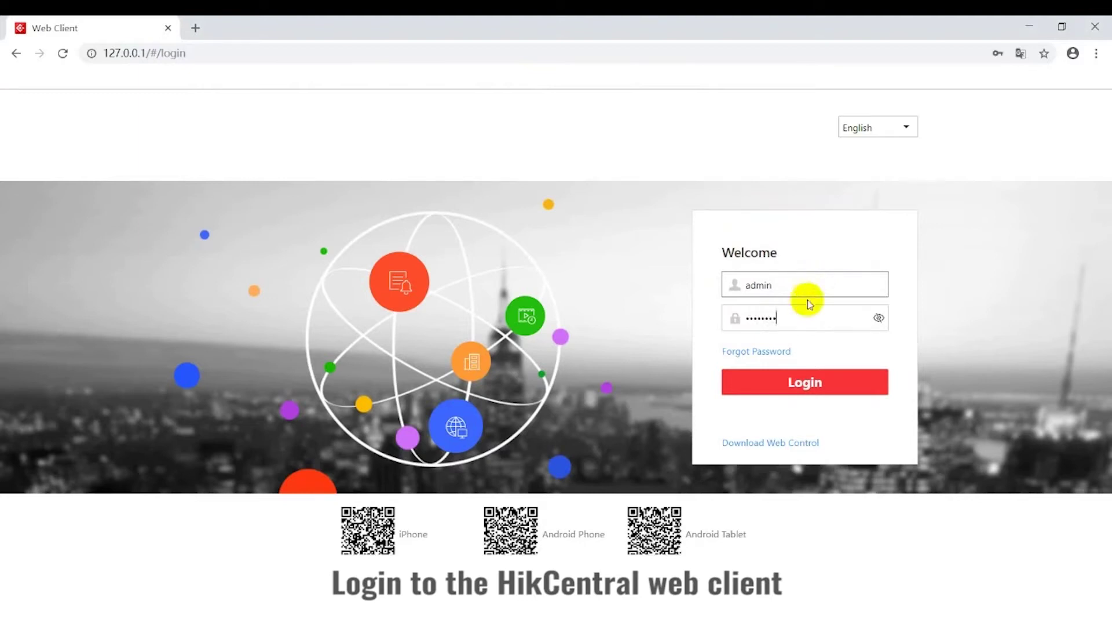
{"action": "left_click", "coordinate": [800, 380]}
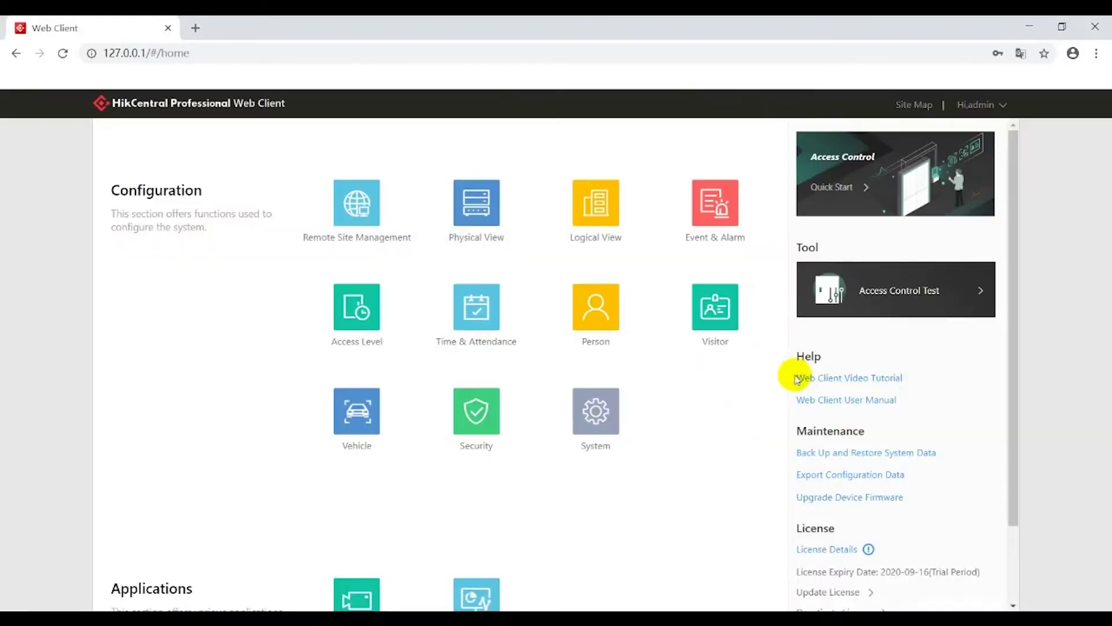
Step: In Physical View, add the encoding devices, then intercoms kh9310 and kb8413, by IP address
{"action": "left_click", "coordinate": [485, 211]}
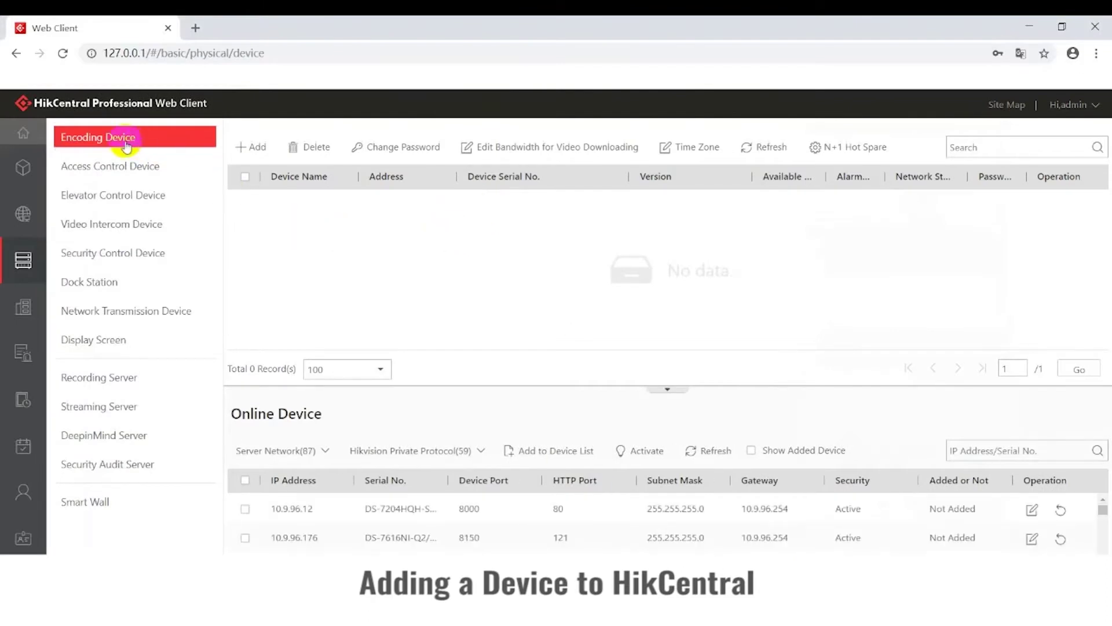
{"action": "left_click", "coordinate": [264, 156]}
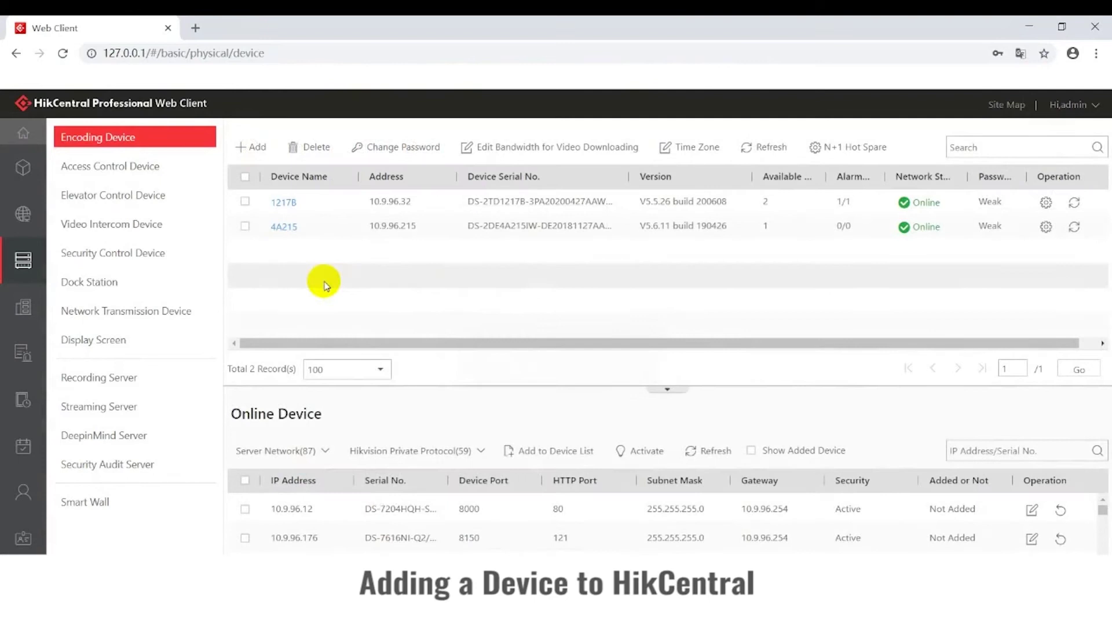
{"action": "left_click", "coordinate": [121, 226]}
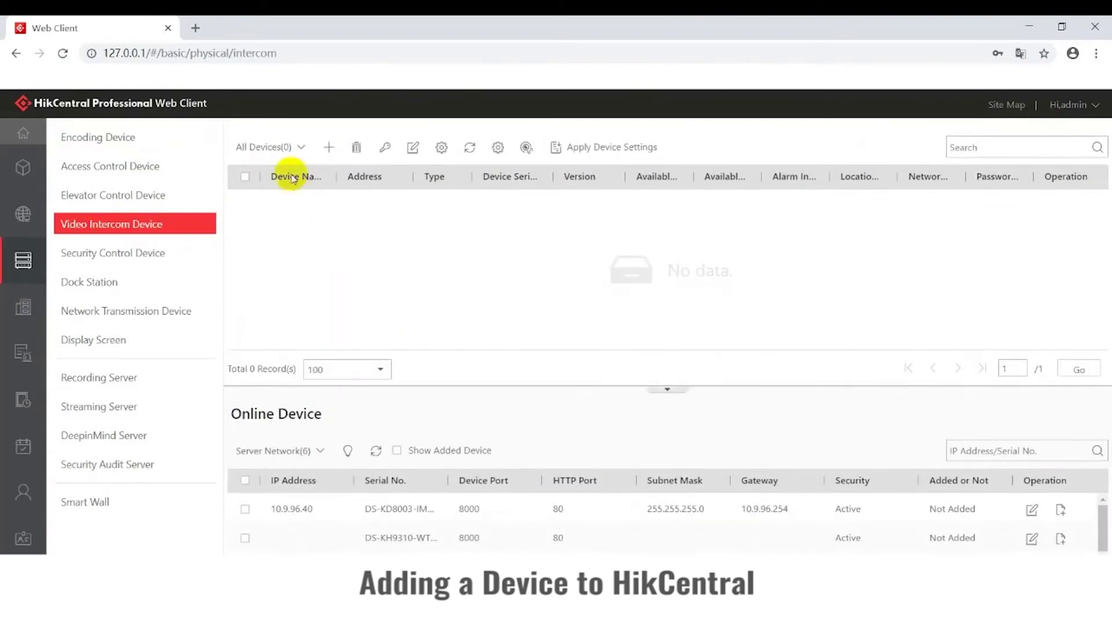
{"action": "left_click", "coordinate": [329, 148]}
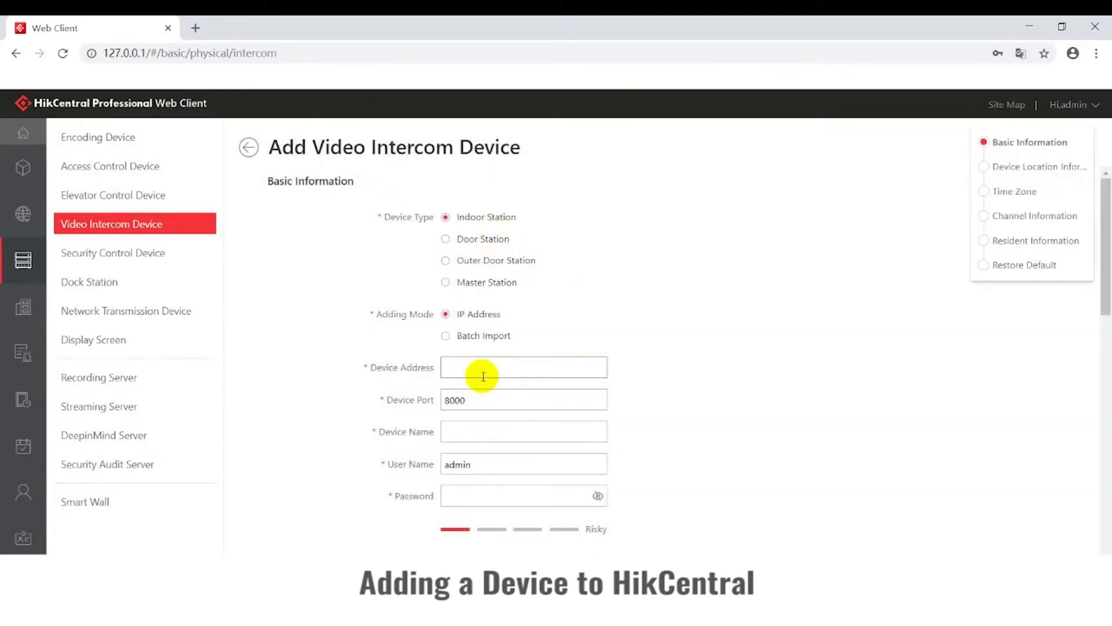
{"action": "left_click", "coordinate": [481, 375]}
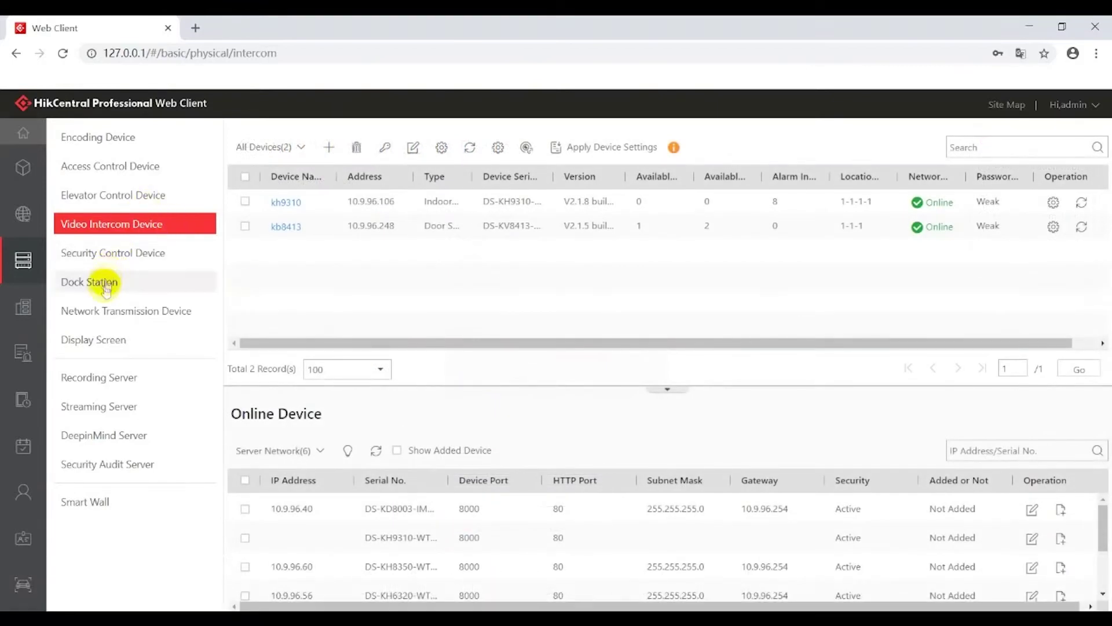
Step: Add switches 1510P and 1309P as network transmission devices by IP, then log in to the Control Client
{"action": "left_click", "coordinate": [102, 313]}
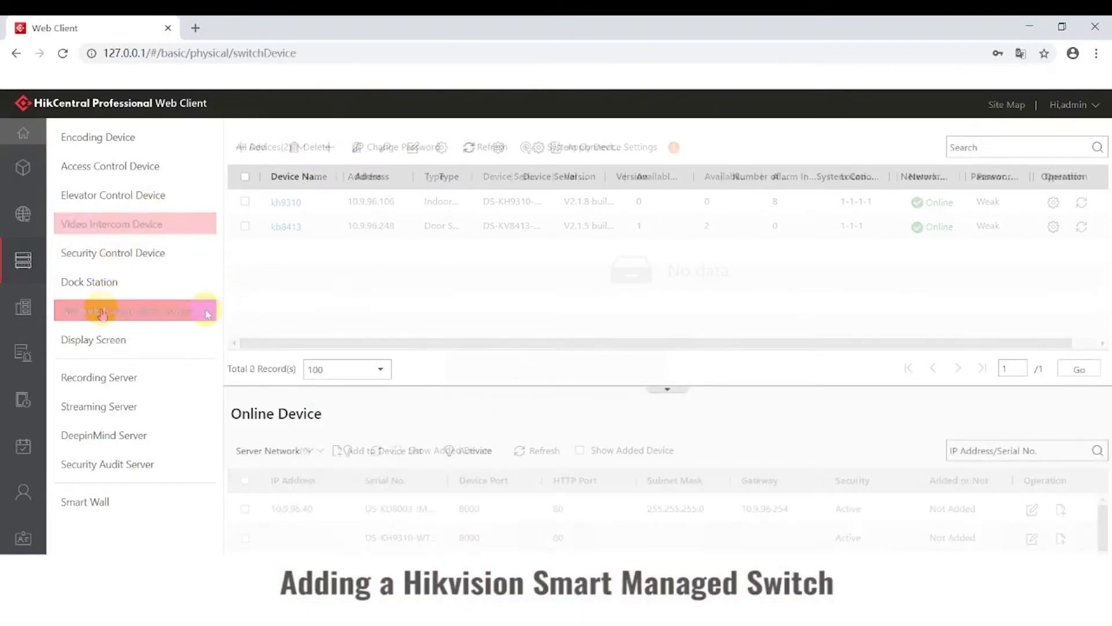
{"action": "left_click", "coordinate": [250, 147]}
{"action": "left_click", "coordinate": [468, 268]}
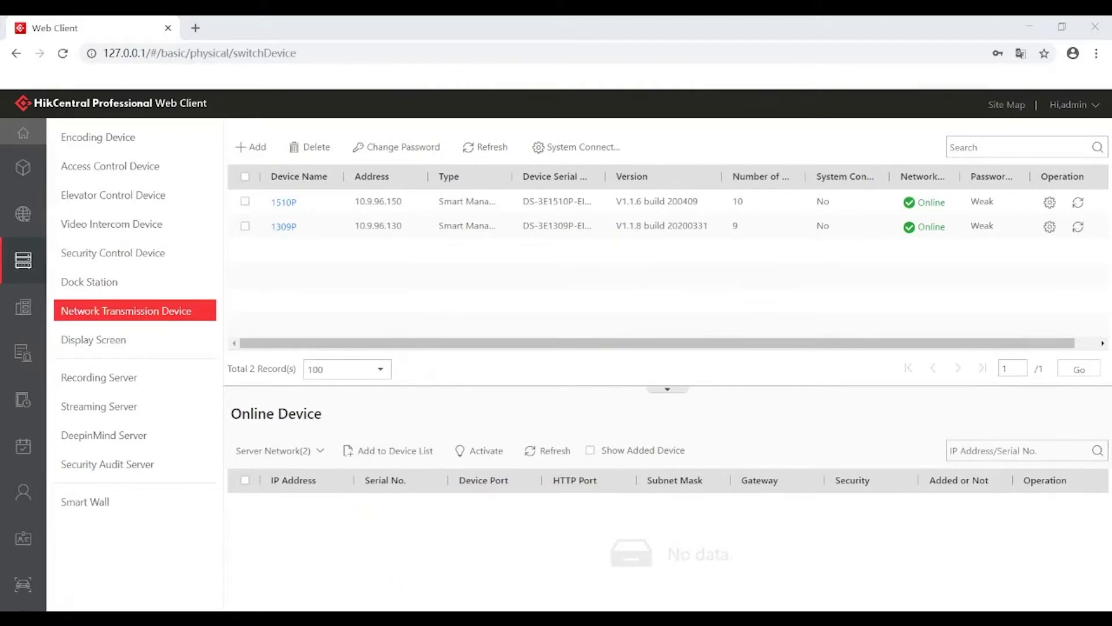
{"action": "left_click", "coordinate": [700, 331]}
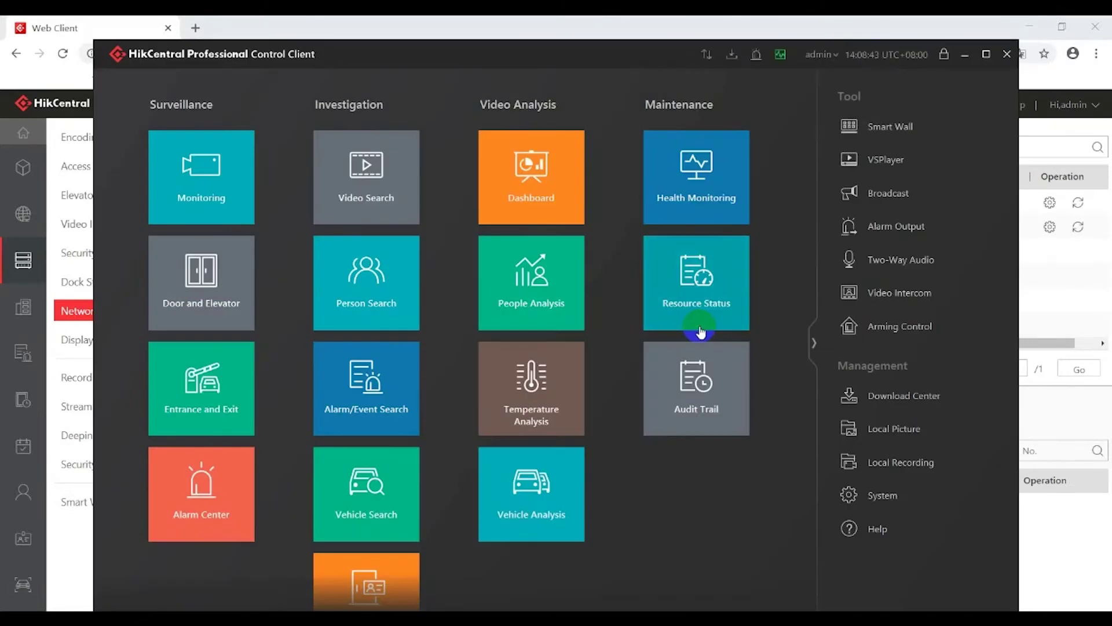
Step: Maximize the Control Client window and open Health Monitoring to view the switch topology tree
{"action": "left_click_drag", "start_coordinate": [648, 61], "coordinate": [657, 51]}
{"action": "double_click", "coordinate": [656, 51]}
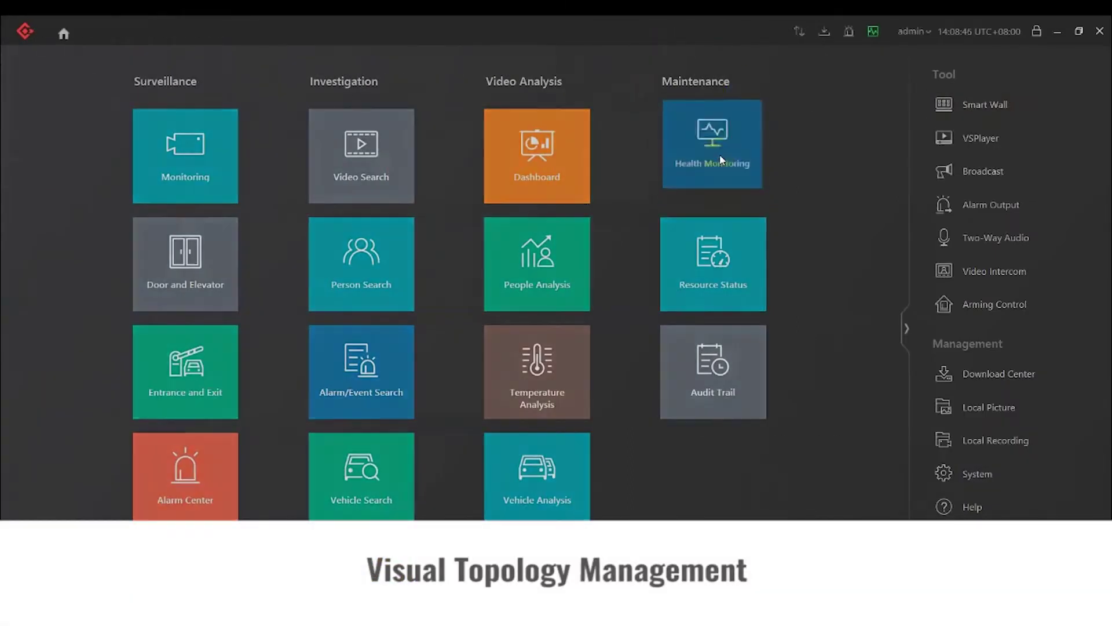
{"action": "left_click", "coordinate": [720, 160]}
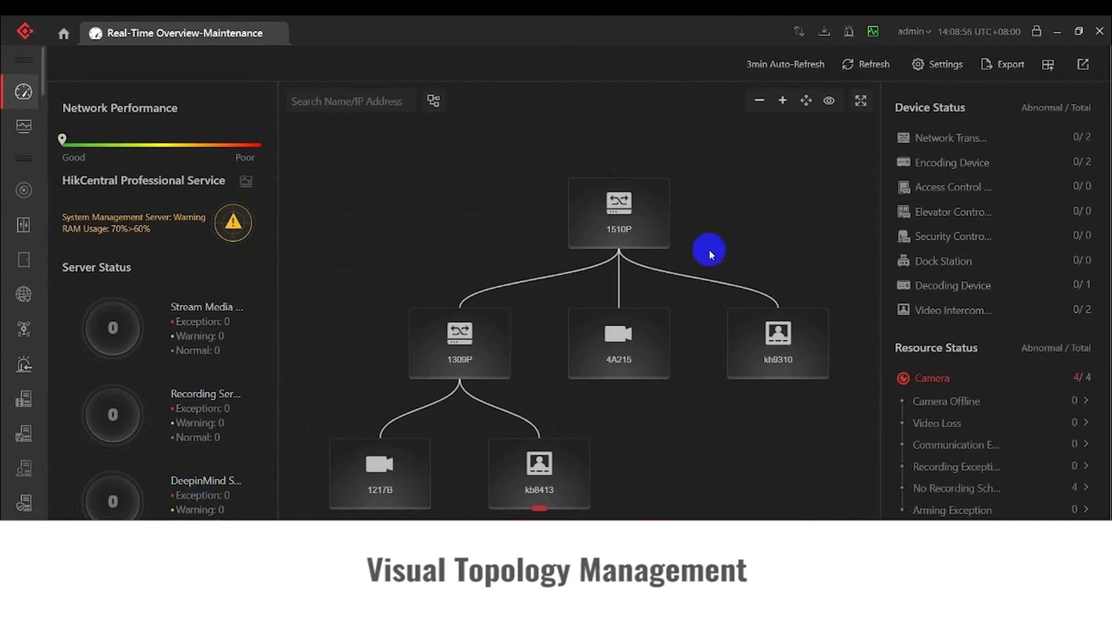
{"action": "mouse_move", "coordinate": [691, 280]}
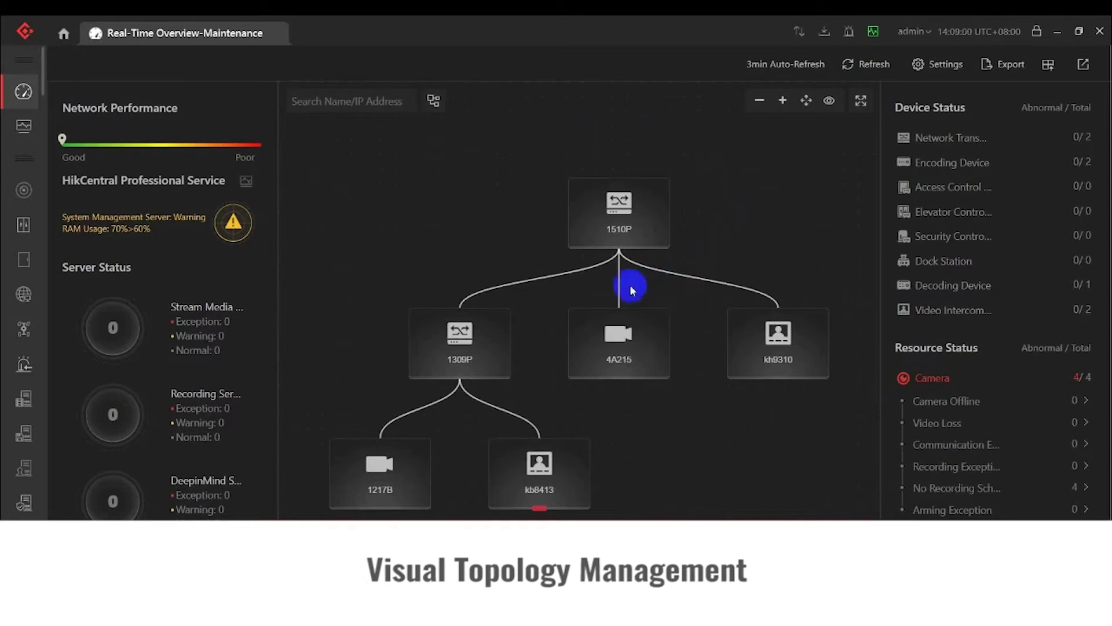
{"action": "mouse_move", "coordinate": [621, 288]}
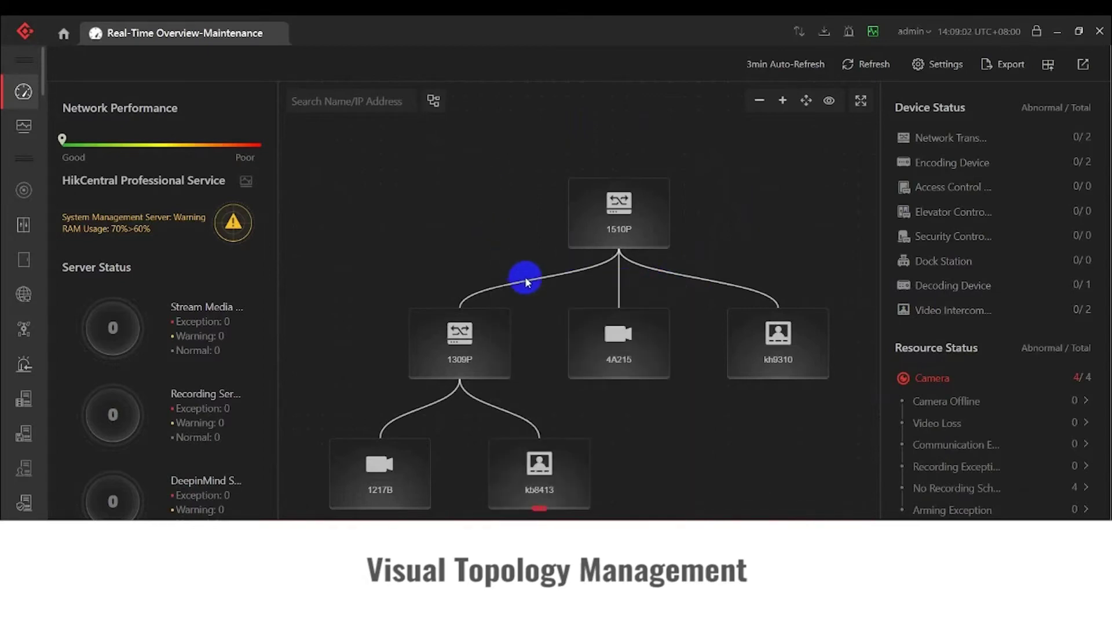
{"action": "mouse_move", "coordinate": [528, 284]}
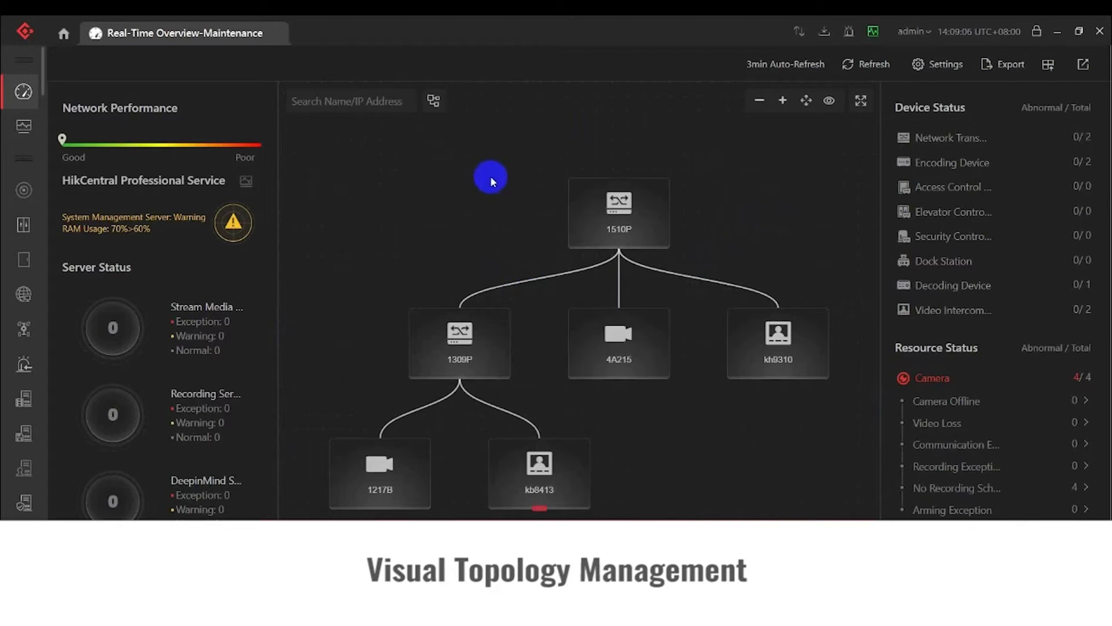
Step: Save Health Monitoring settings: 1min auto-refresh, topology level 4, bandwidth thresholds 1% and 2%
{"action": "left_click", "coordinate": [921, 67]}
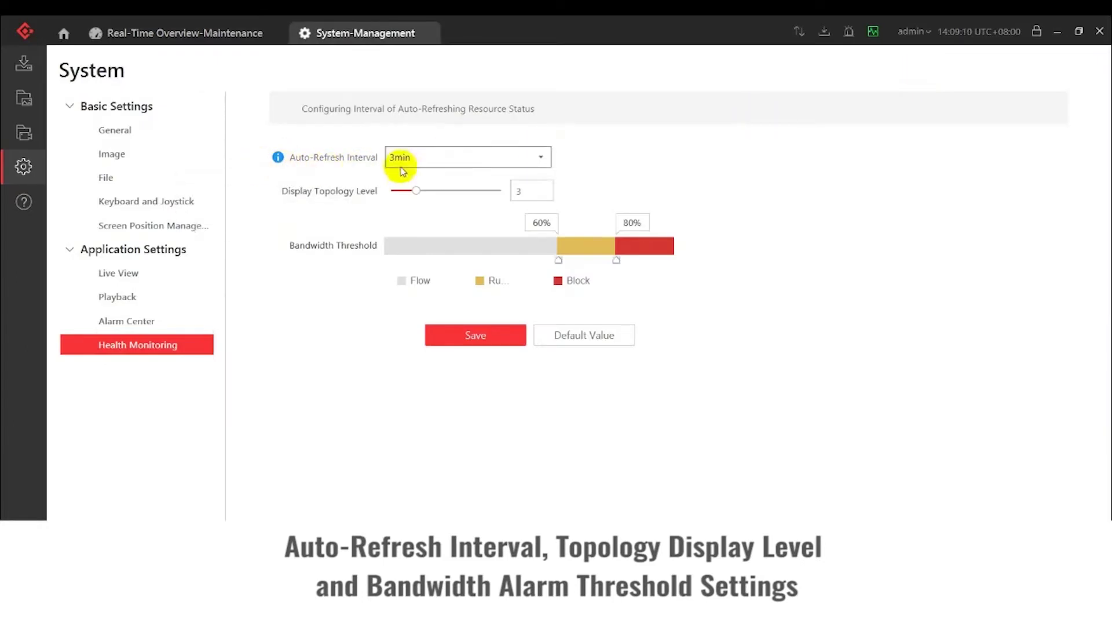
{"action": "left_click", "coordinate": [471, 161]}
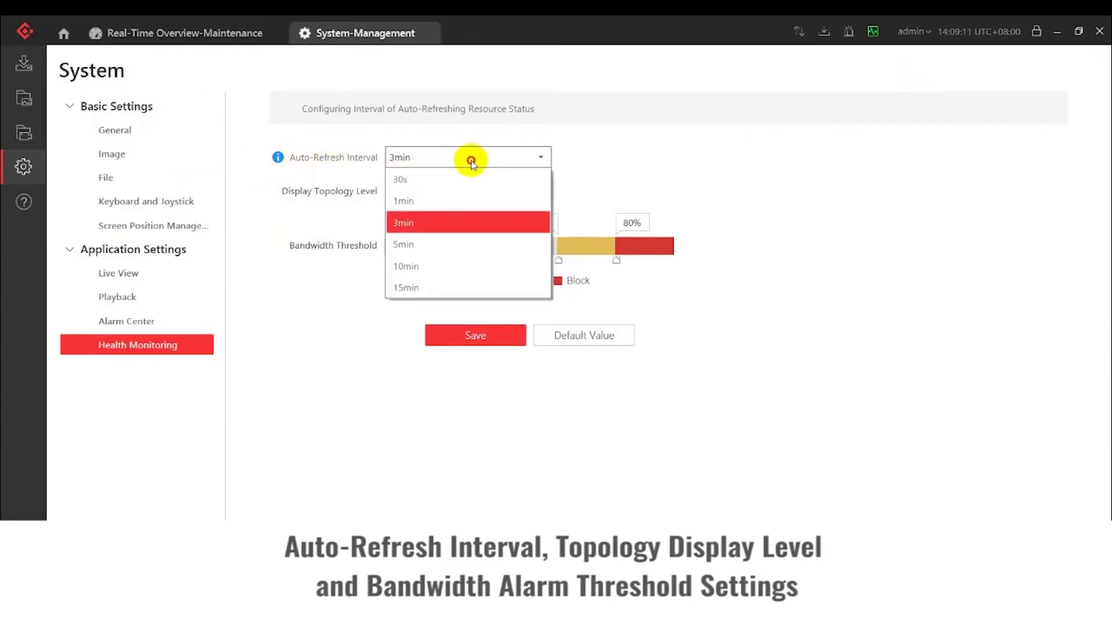
{"action": "left_click", "coordinate": [424, 203]}
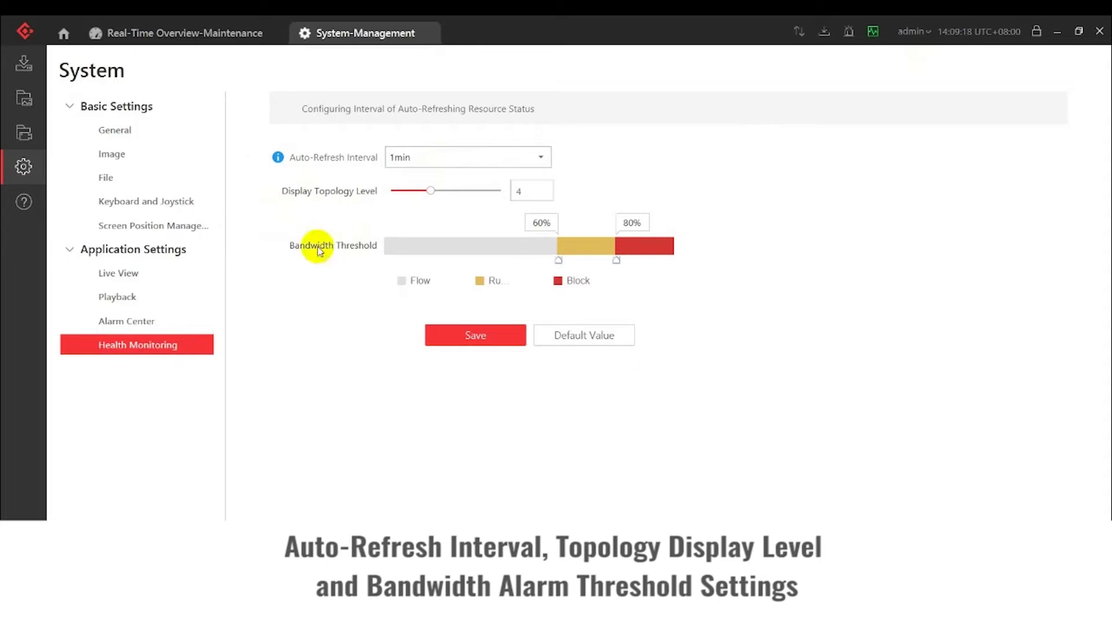
{"action": "left_click_drag", "start_coordinate": [559, 265], "coordinate": [392, 259]}
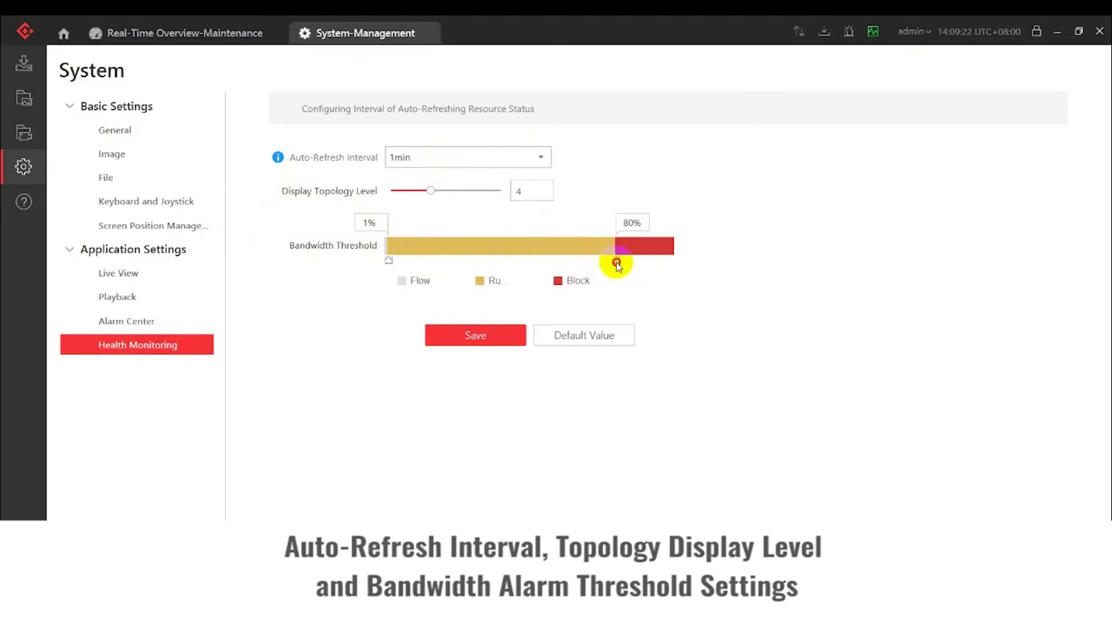
{"action": "left_click_drag", "start_coordinate": [616, 264], "coordinate": [392, 283]}
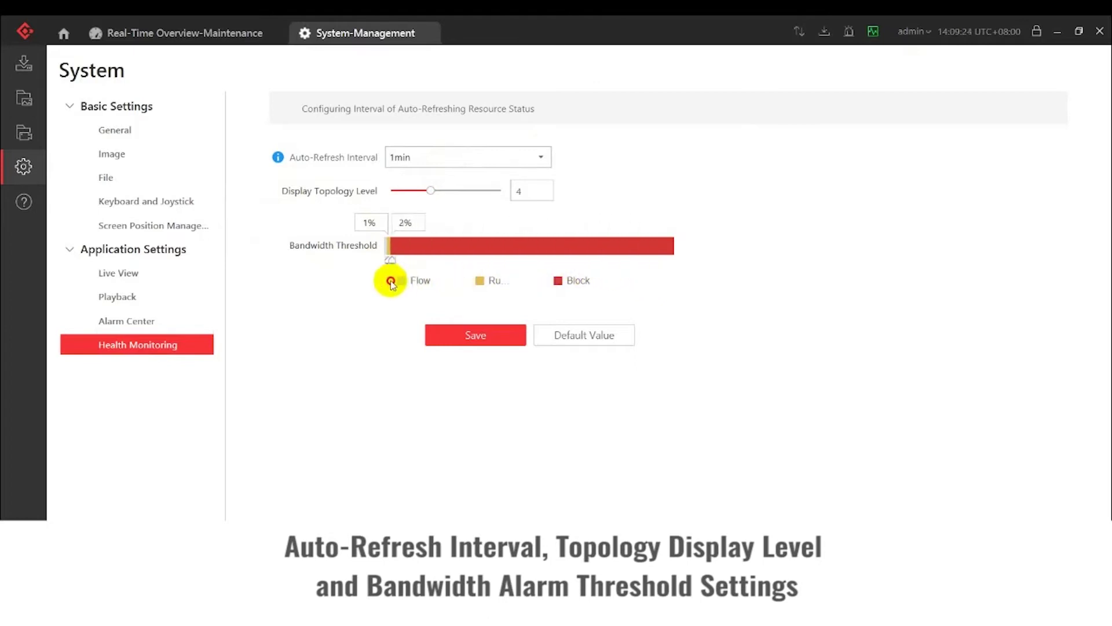
{"action": "left_click", "coordinate": [472, 345]}
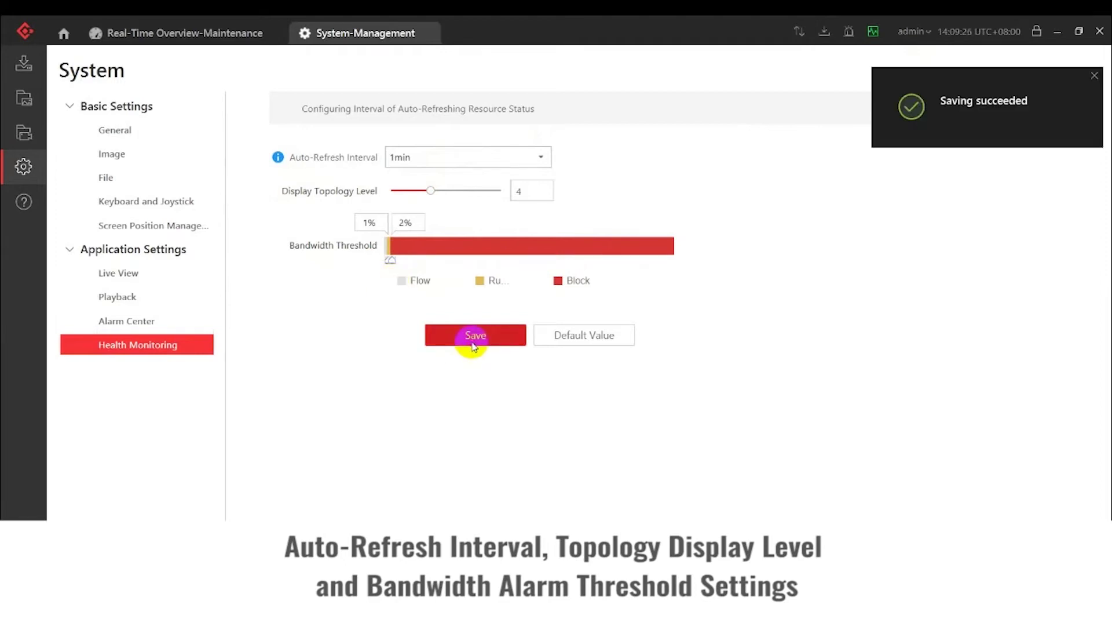
Step: Back on the Real-Time Overview-Maintenance topology, recentre the graph and bring up switch 1510P's actions
{"action": "left_click", "coordinate": [179, 33]}
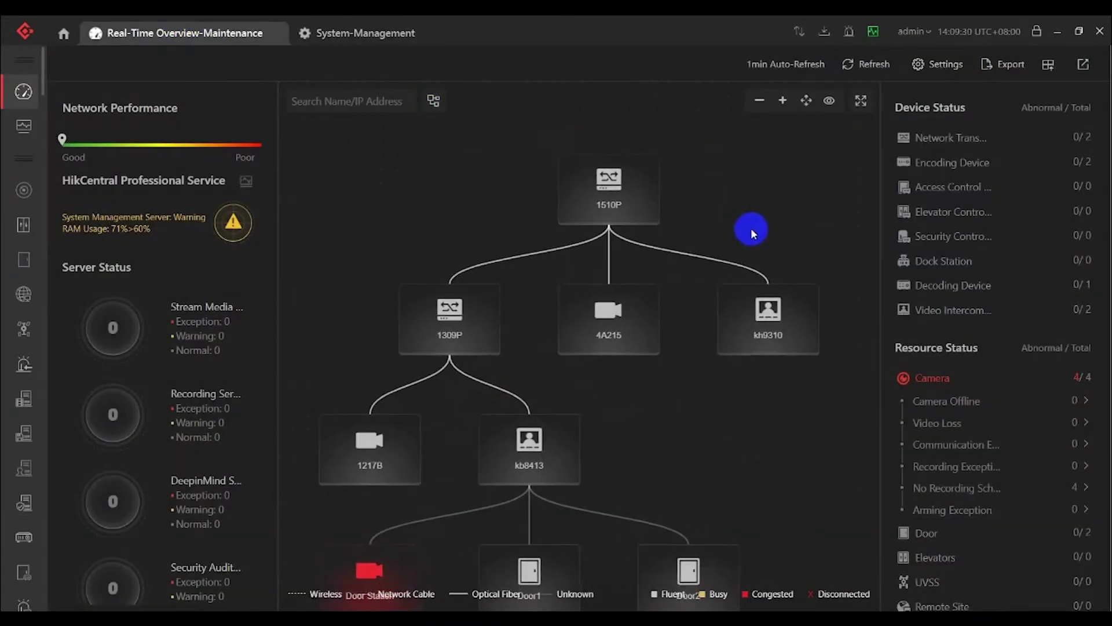
{"action": "scroll", "coordinate": [751, 227], "scroll_direction": "down", "scroll_amount": 3}
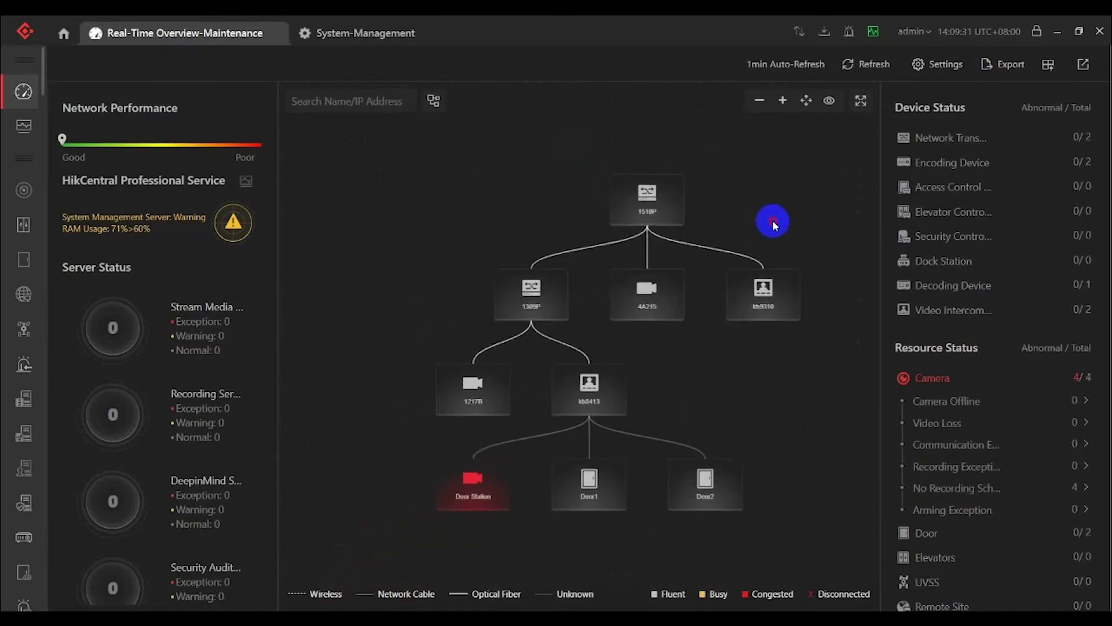
{"action": "left_click_drag", "start_coordinate": [774, 225], "coordinate": [737, 243]}
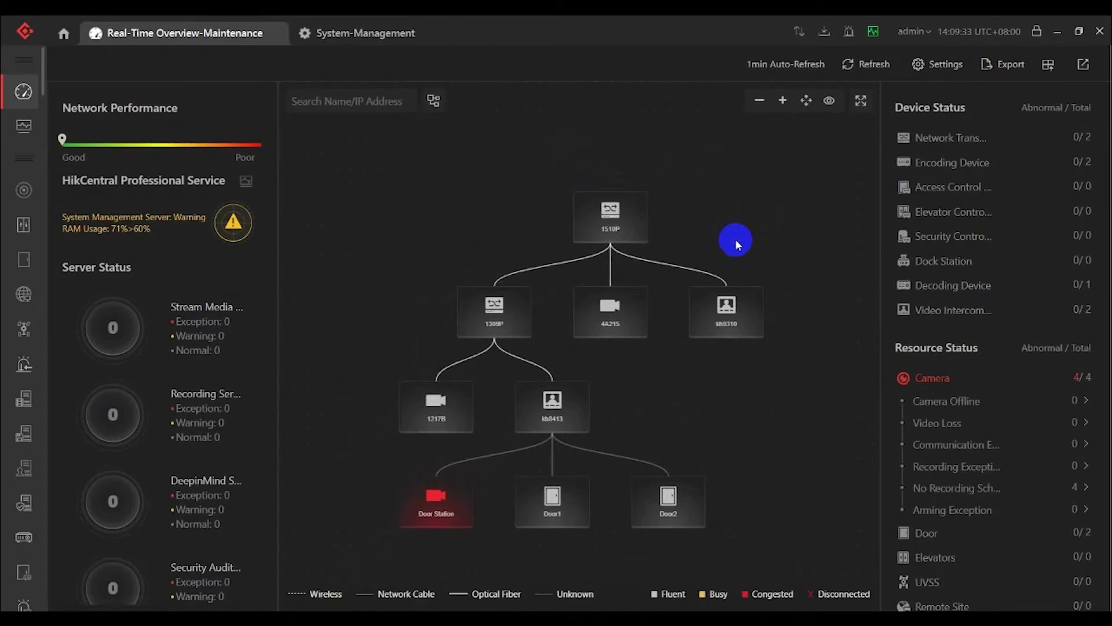
{"action": "right_click", "coordinate": [598, 221]}
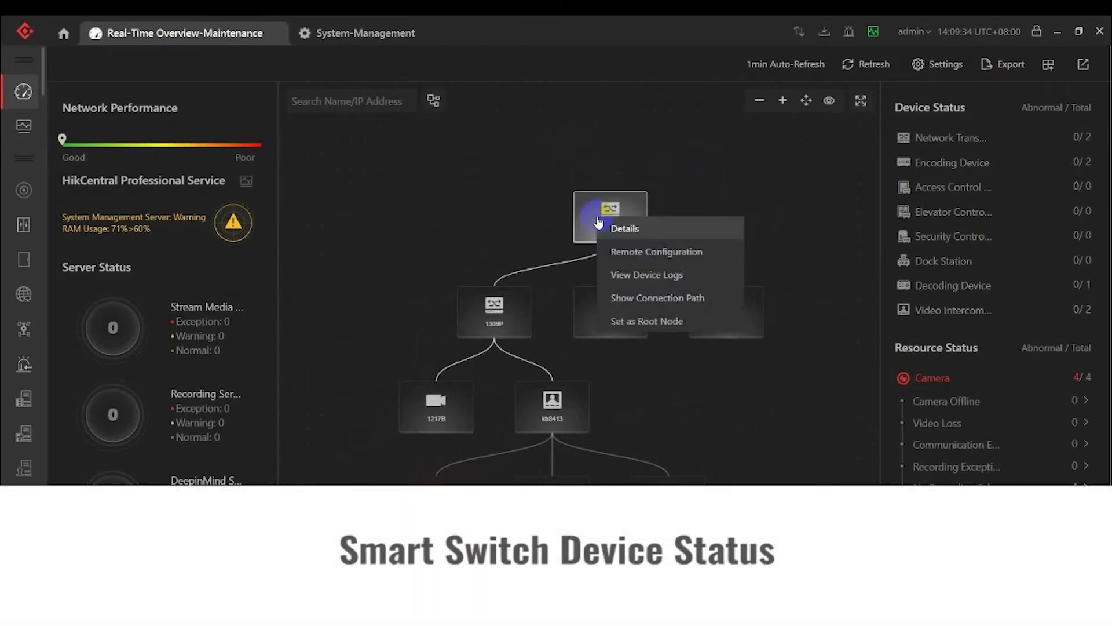
Step: Review switch 1510P's details, port status, per-port statistics and device alarms, then close the panel
{"action": "left_click", "coordinate": [628, 232]}
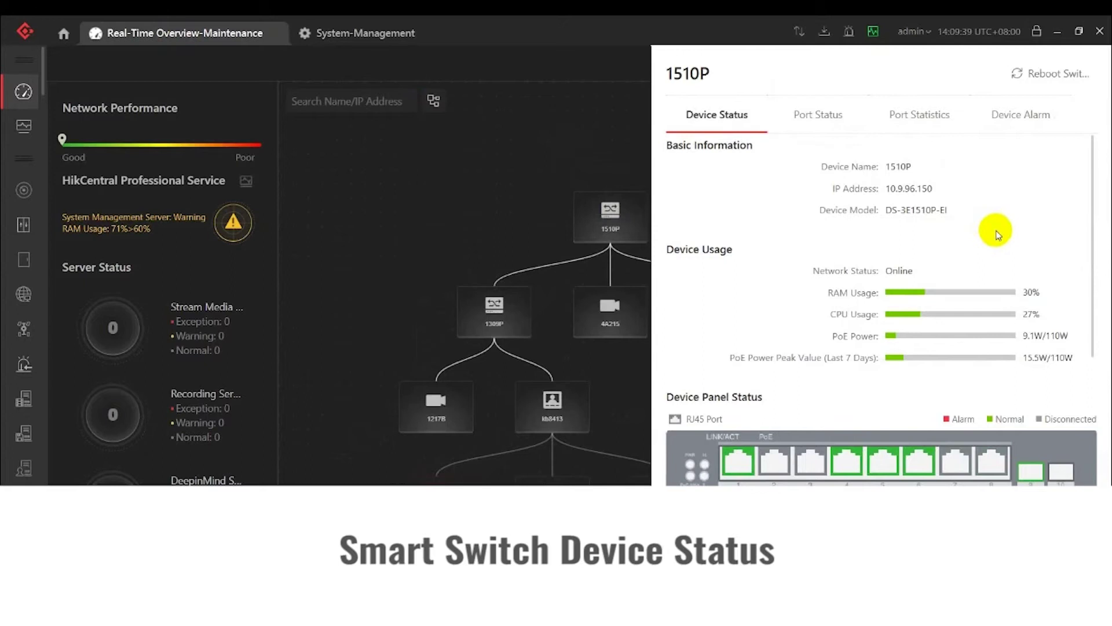
{"action": "scroll", "coordinate": [998, 235], "scroll_direction": "down", "scroll_amount": 4}
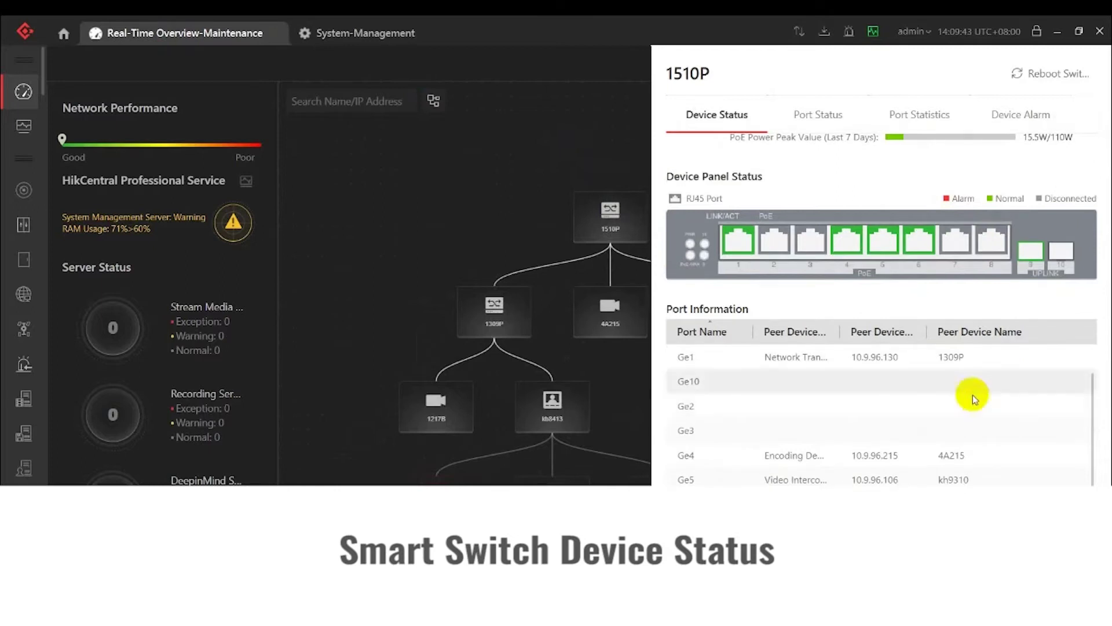
{"action": "scroll", "coordinate": [777, 342], "scroll_direction": "down", "scroll_amount": 1}
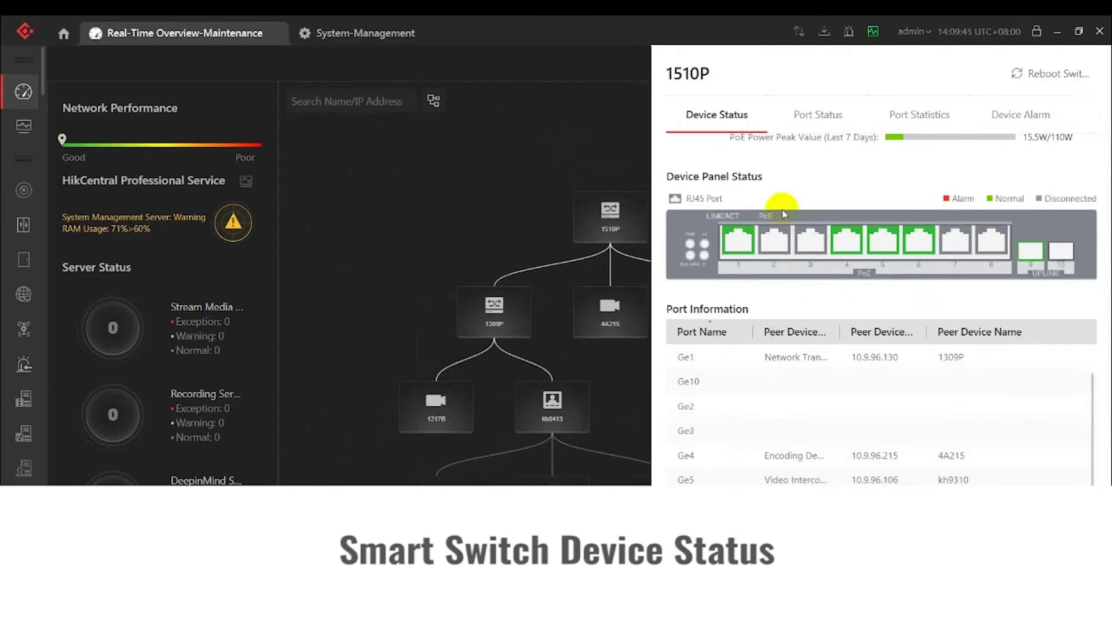
{"action": "left_click", "coordinate": [822, 119]}
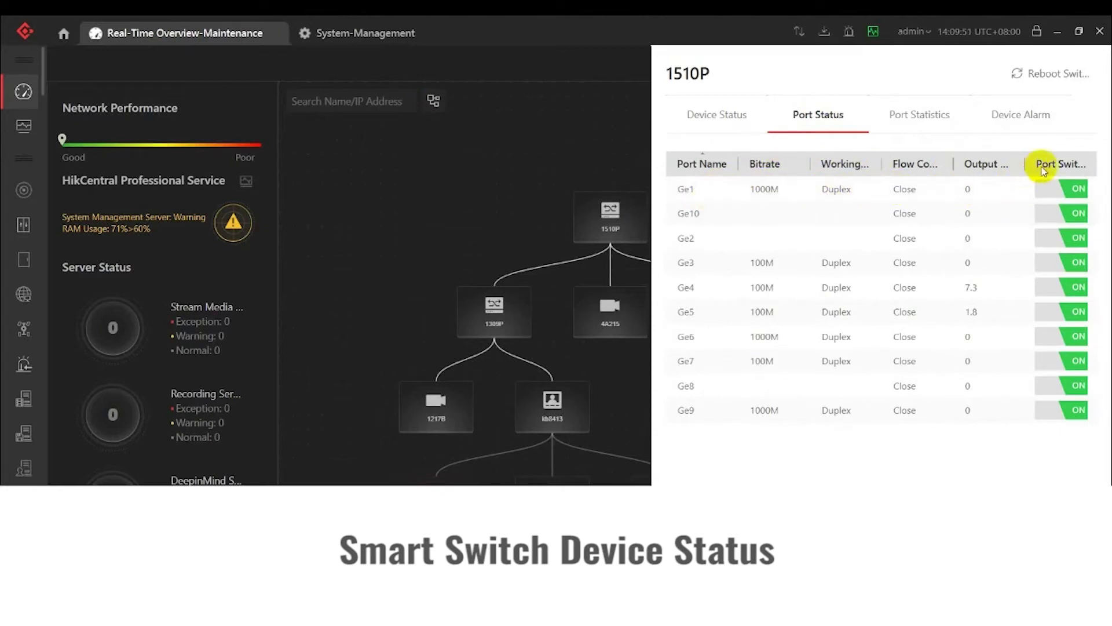
{"action": "left_click", "coordinate": [908, 122]}
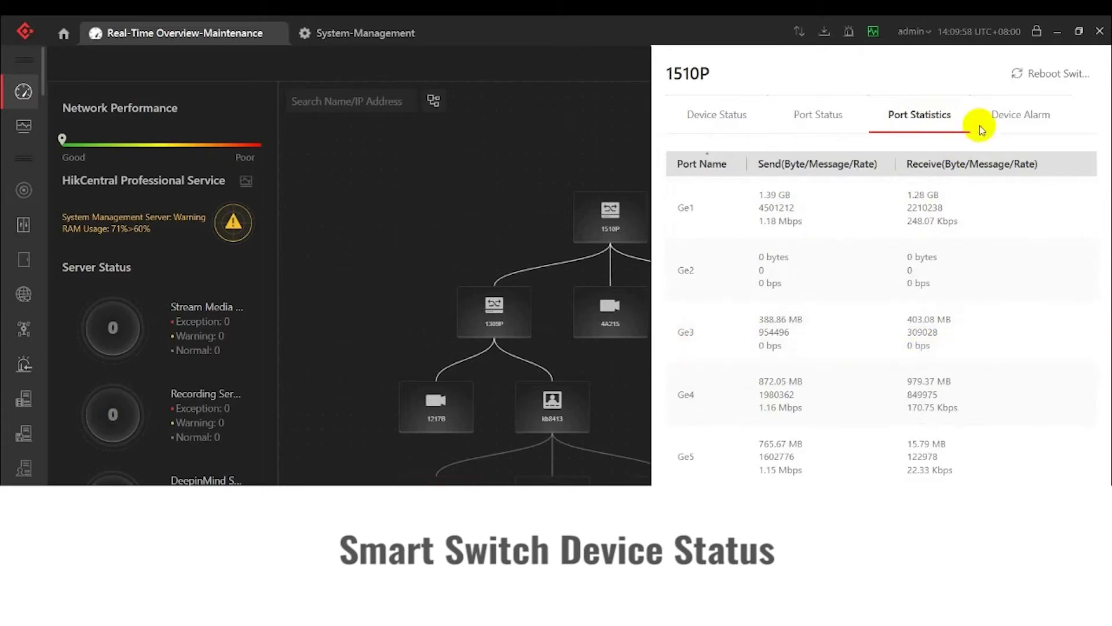
{"action": "left_click", "coordinate": [1006, 124]}
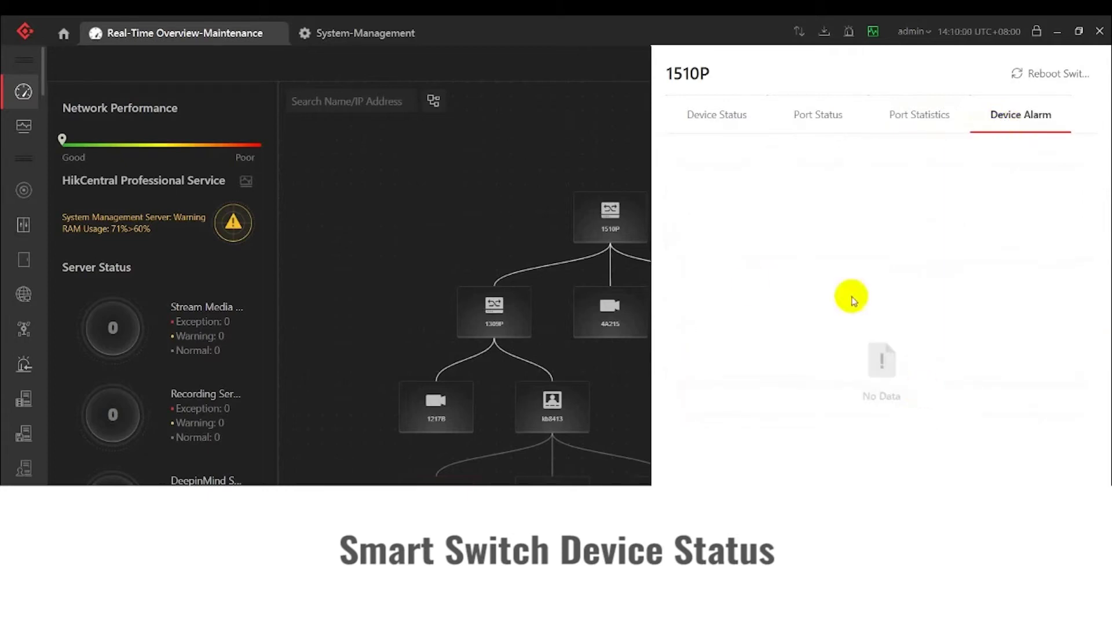
{"action": "left_click", "coordinate": [520, 183]}
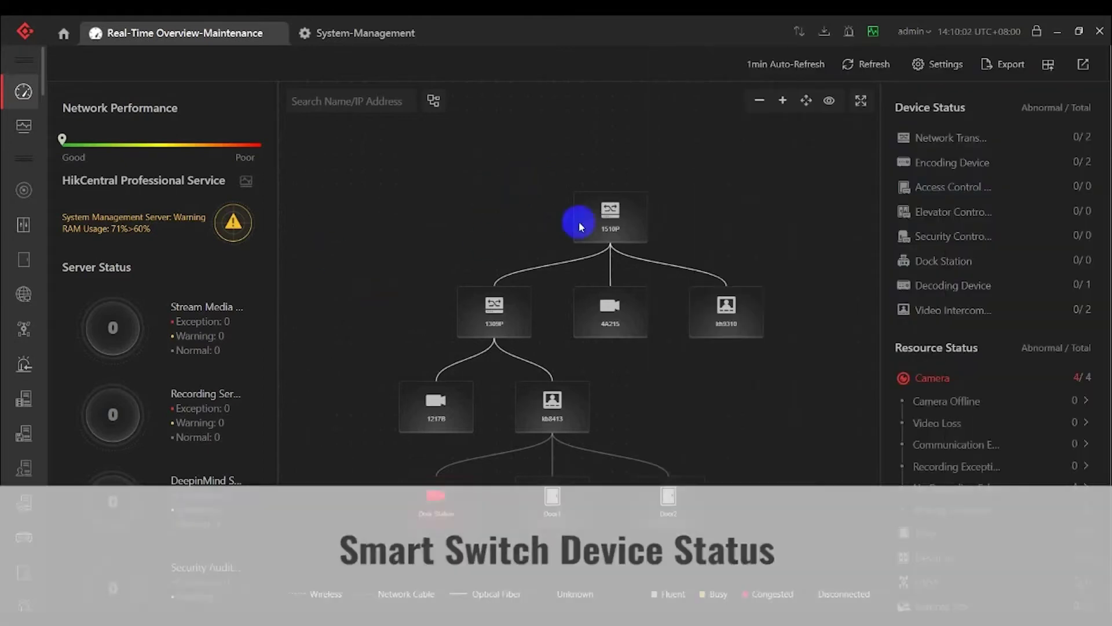
Step: Open Remote Configuration for 1510P and scroll through its Device Information port table
{"action": "right_click", "coordinate": [589, 224]}
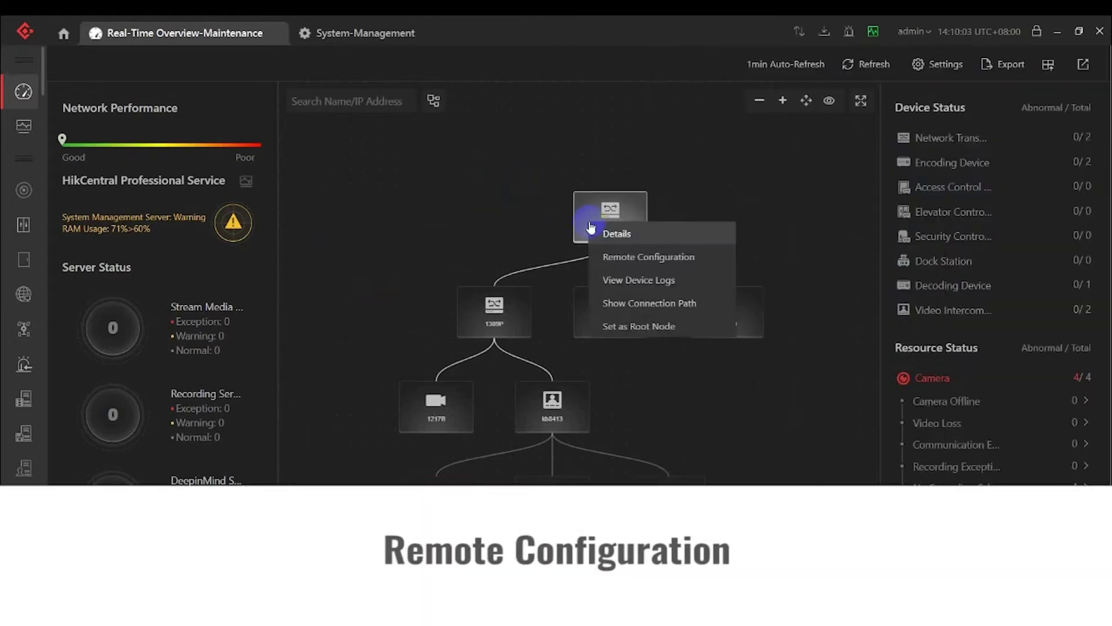
{"action": "left_click", "coordinate": [618, 259]}
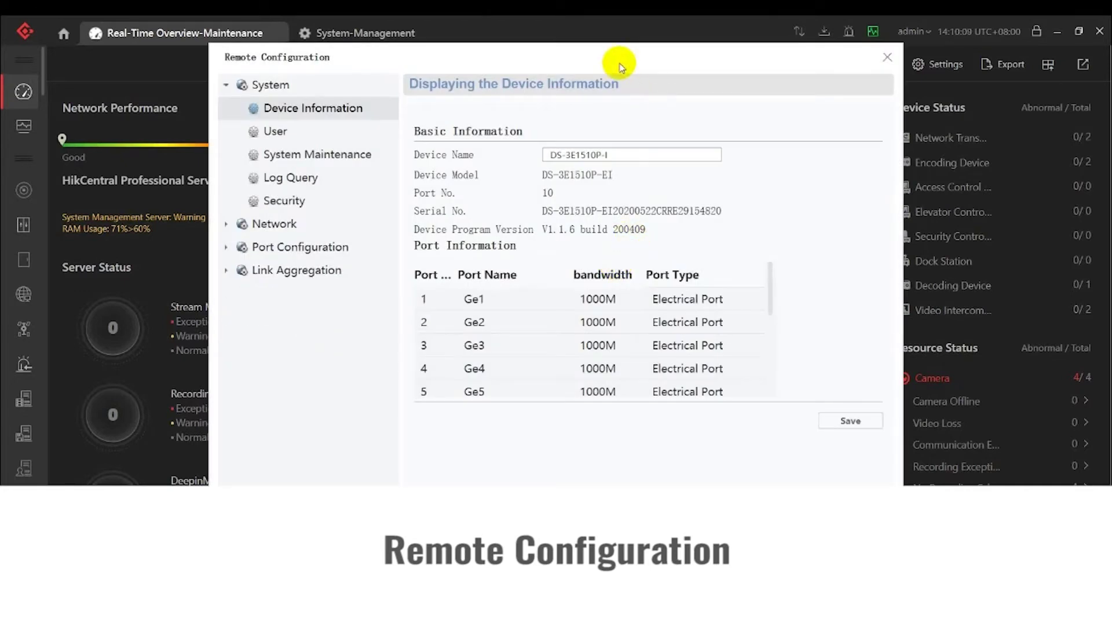
{"action": "left_click_drag", "start_coordinate": [622, 54], "coordinate": [629, 62]}
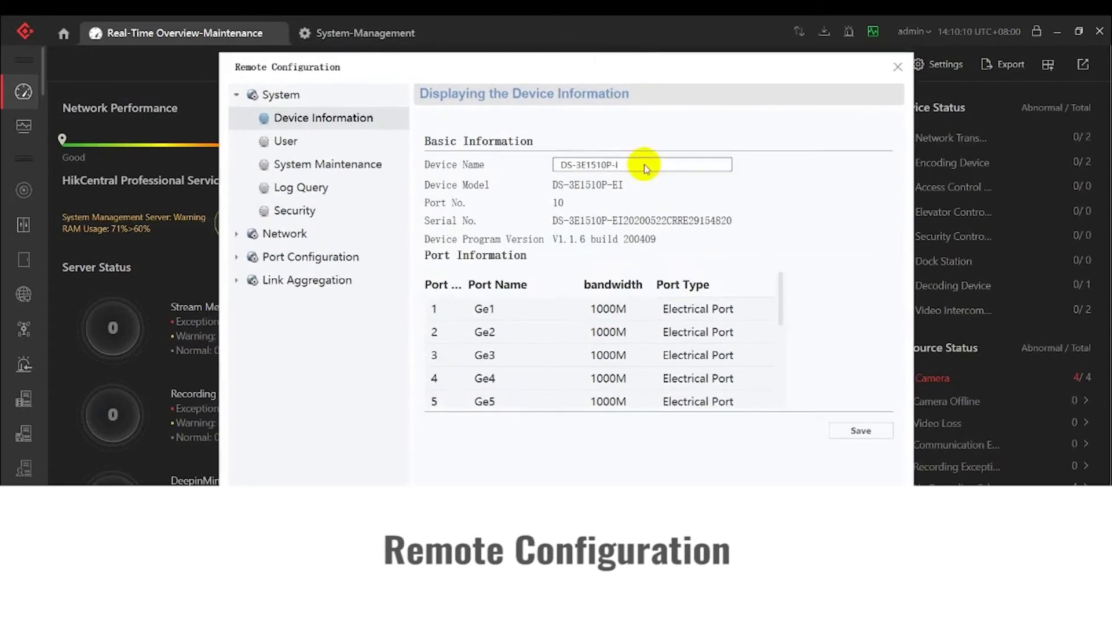
{"action": "scroll", "coordinate": [682, 335], "scroll_direction": "down", "scroll_amount": 3}
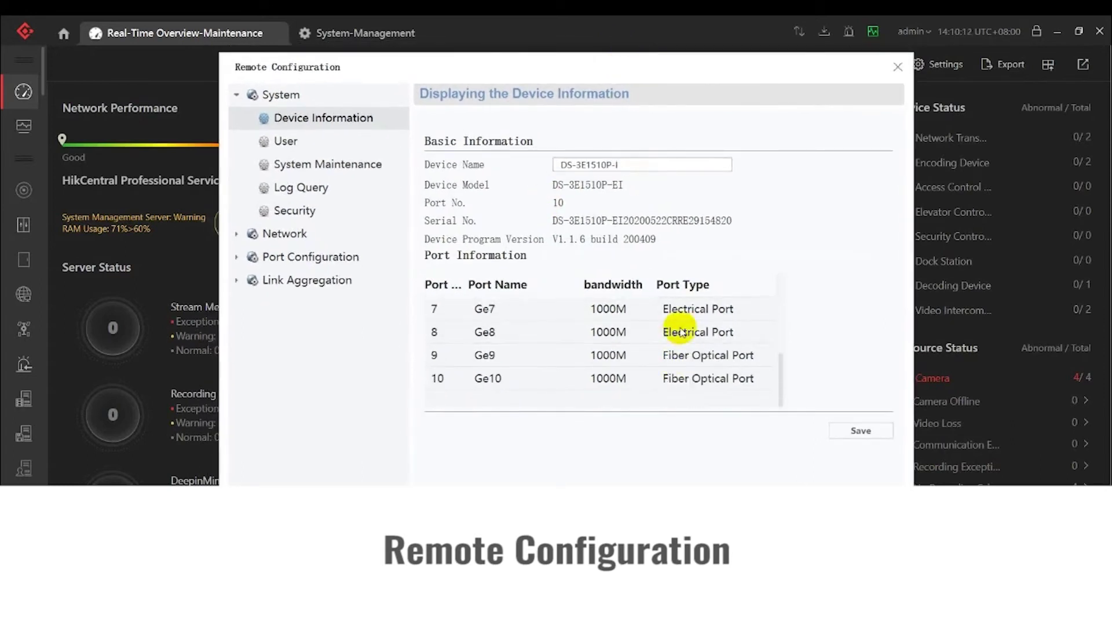
{"action": "scroll", "coordinate": [659, 342], "scroll_direction": "up", "scroll_amount": 3}
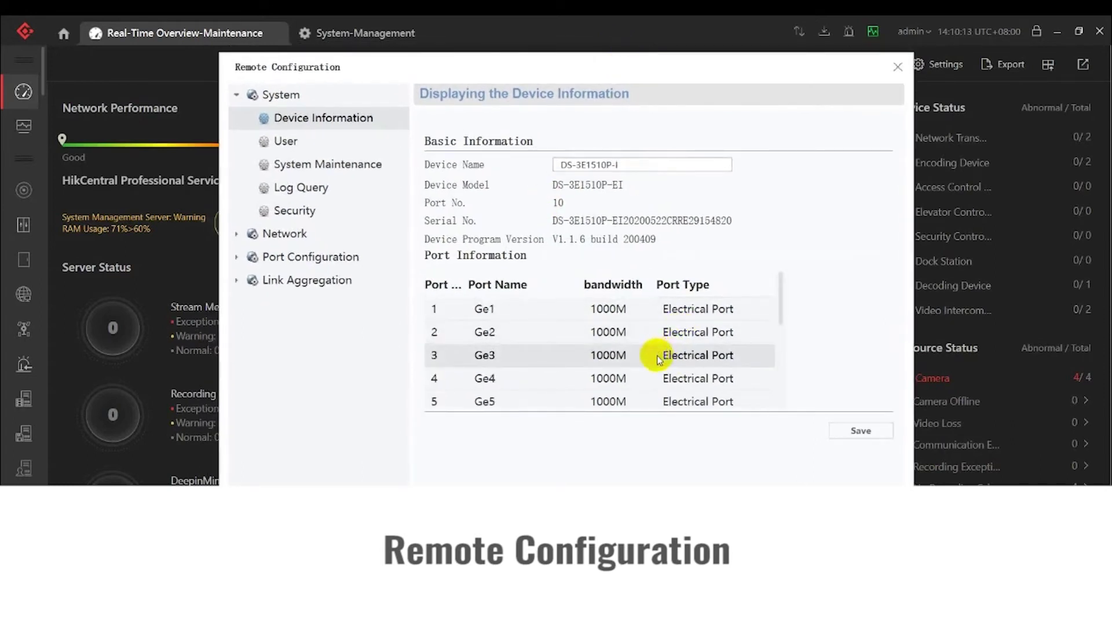
Step: Browse 1510P's User, System Maintenance, Log Query and Security pages, then expand Network
{"action": "left_click", "coordinate": [286, 141]}
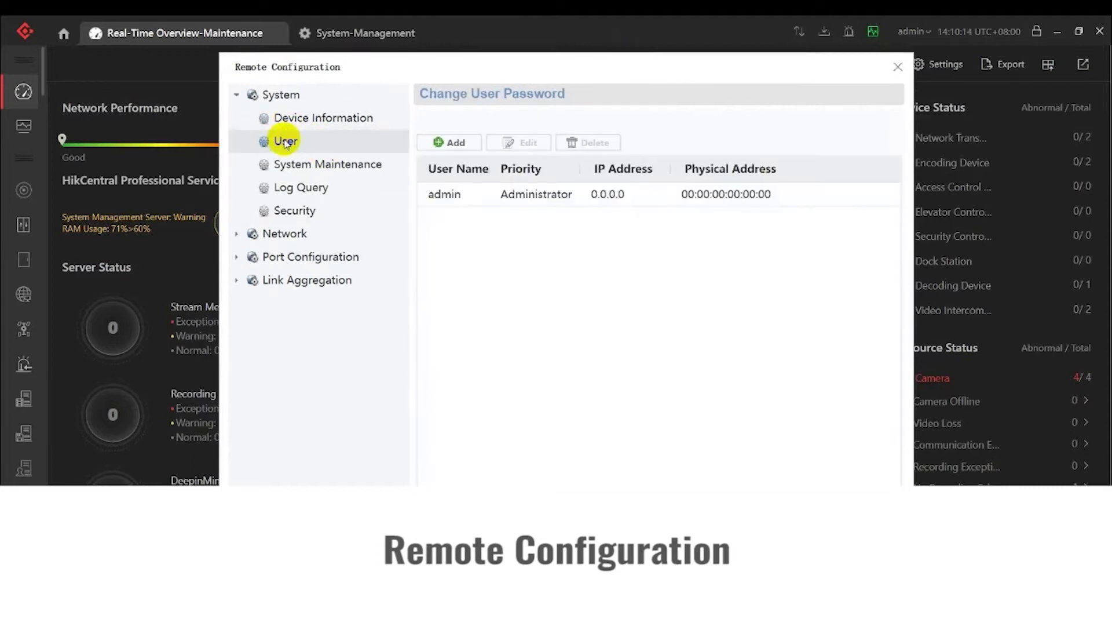
{"action": "left_click", "coordinate": [320, 168]}
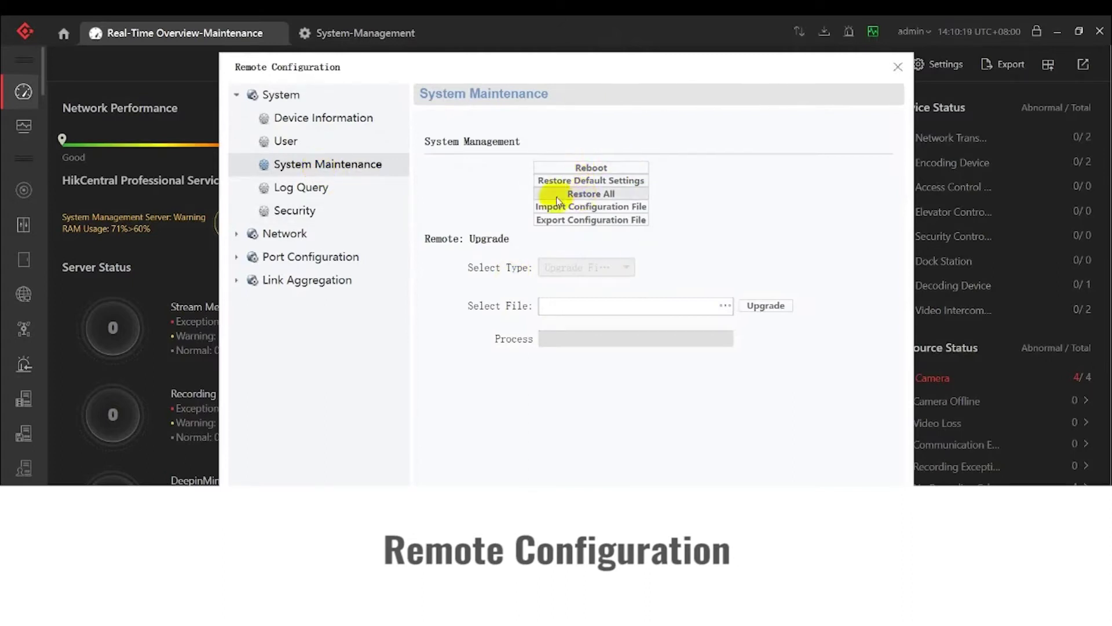
{"action": "left_click", "coordinate": [310, 186]}
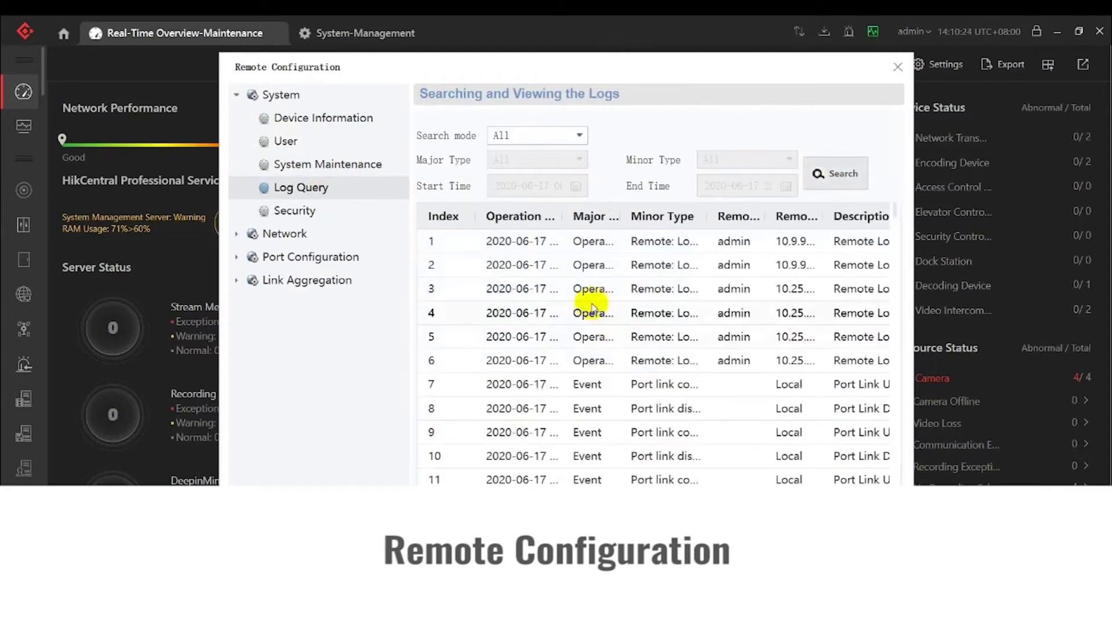
{"action": "scroll", "coordinate": [588, 302], "scroll_direction": "down", "scroll_amount": 2}
{"action": "scroll", "coordinate": [588, 303], "scroll_direction": "down", "scroll_amount": 9}
{"action": "scroll", "coordinate": [665, 419], "scroll_direction": "up", "scroll_amount": 11}
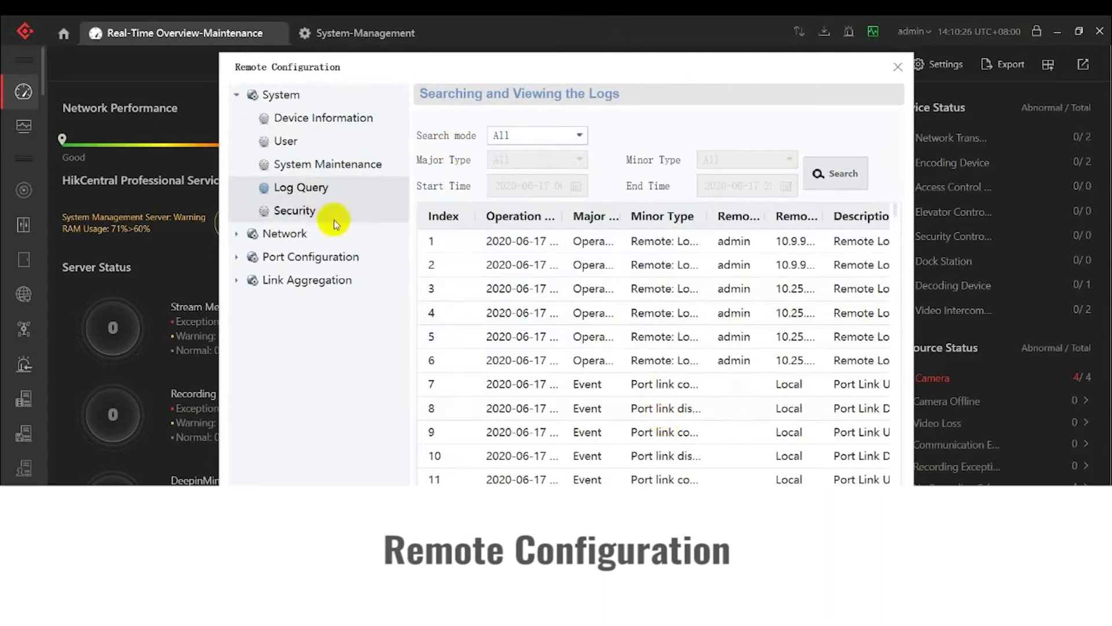
{"action": "left_click", "coordinate": [277, 215]}
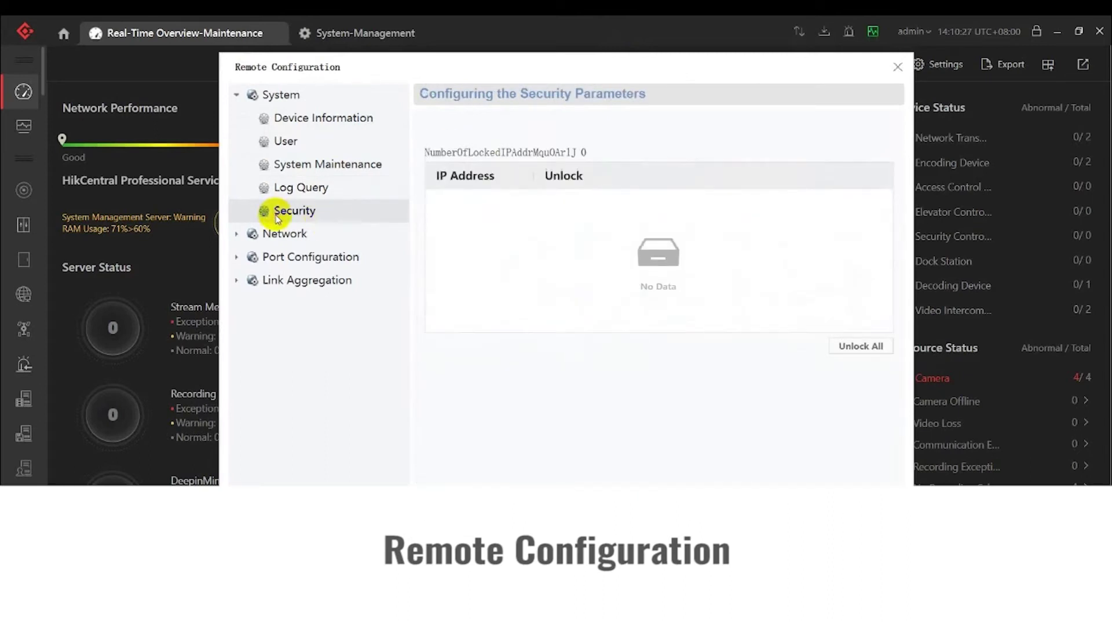
{"action": "left_click", "coordinate": [237, 235]}
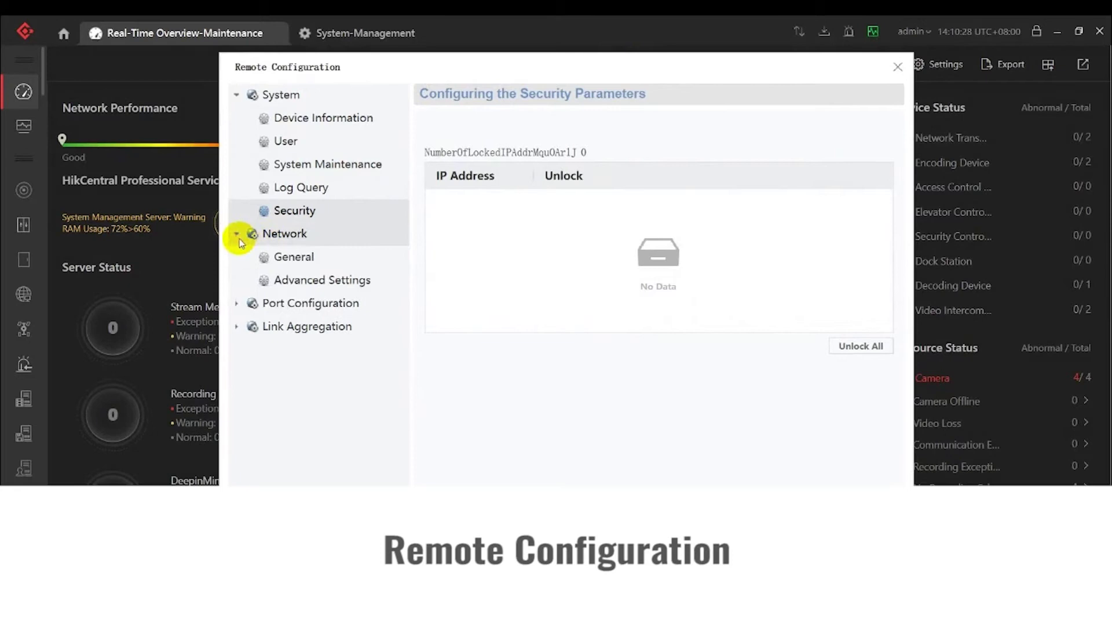
Step: Inspect the switch's General network parameters, leaving NIC type unchanged, and the Advanced DNS settings
{"action": "left_click", "coordinate": [292, 257]}
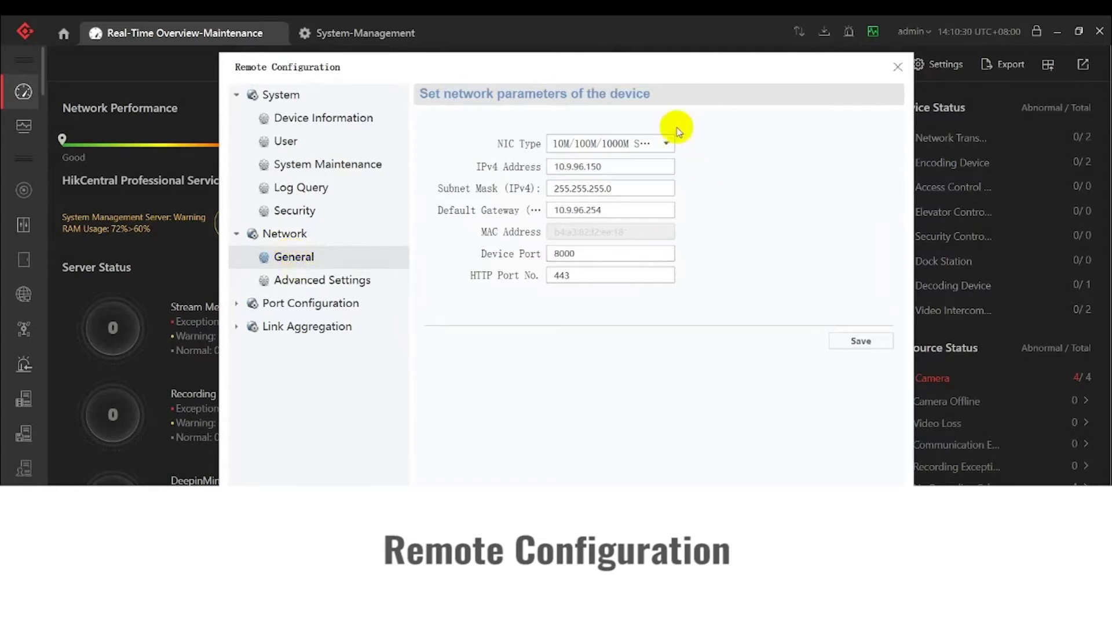
{"action": "left_click", "coordinate": [666, 143]}
{"action": "left_click", "coordinate": [666, 143]}
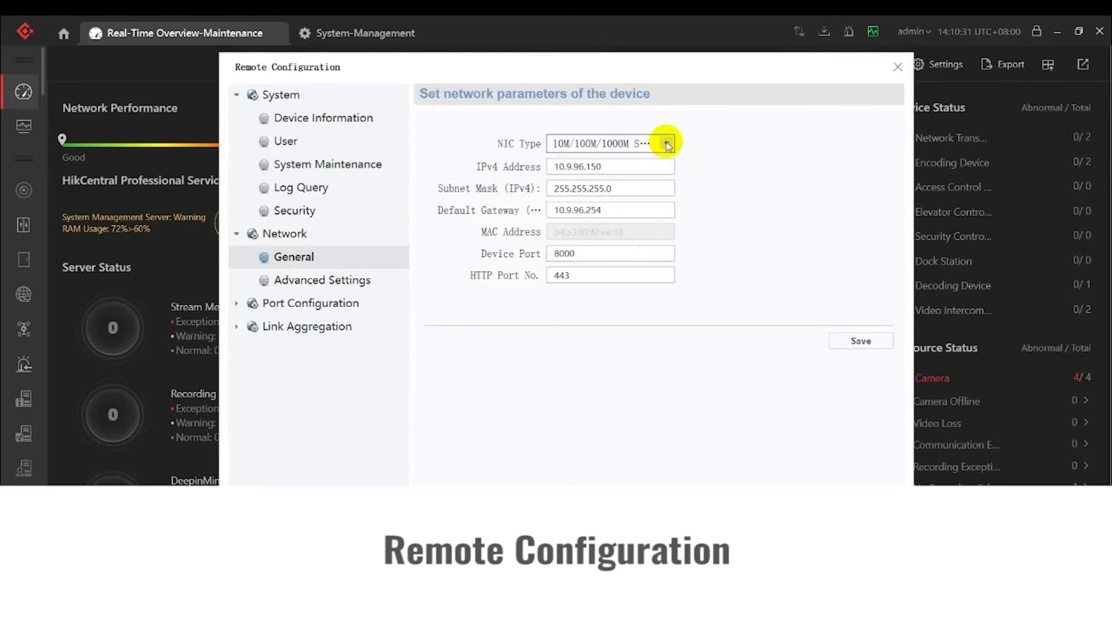
{"action": "left_click", "coordinate": [365, 283]}
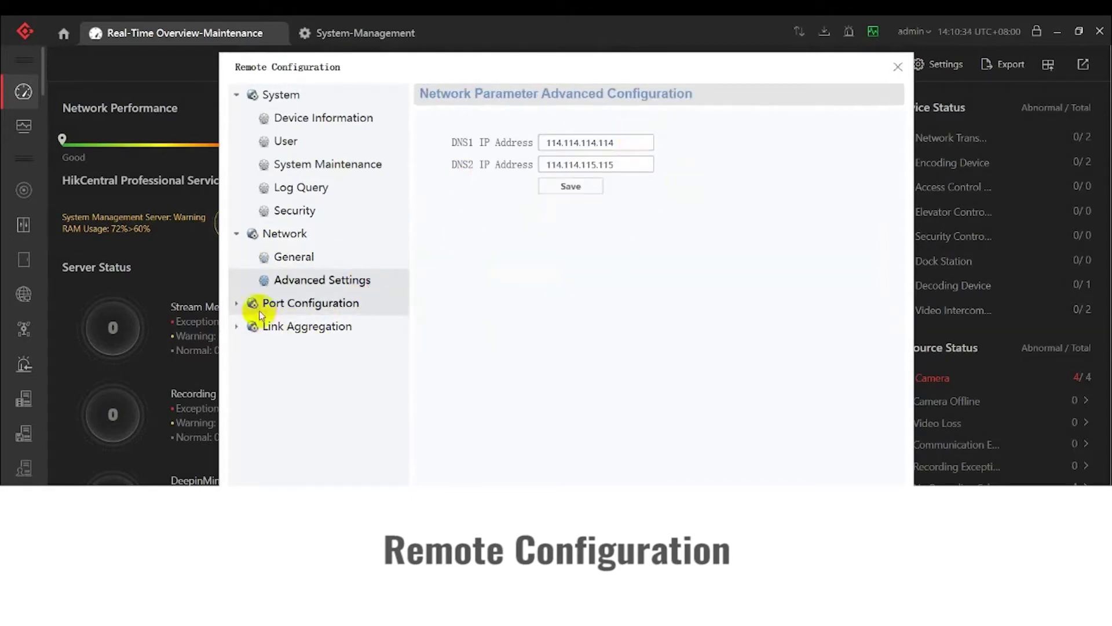
Step: Inspect port Ge1's Bitrate, Duplex, Flow Control and Enable choices in Attribute Configuration without changes
{"action": "left_click", "coordinate": [237, 302]}
{"action": "left_click", "coordinate": [292, 327]}
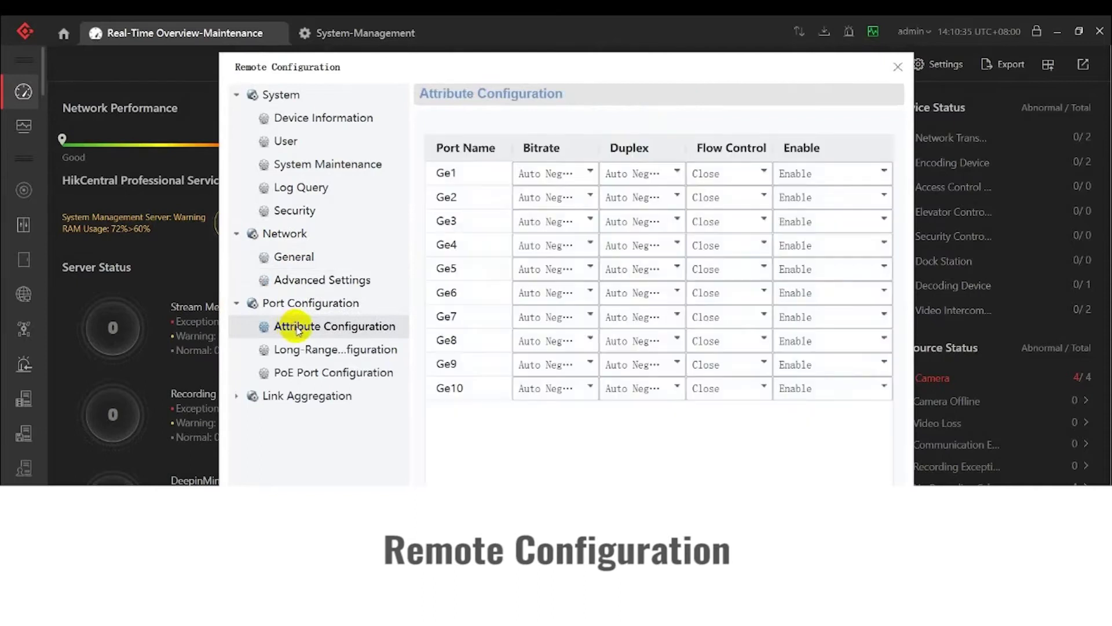
{"action": "left_click", "coordinate": [578, 174]}
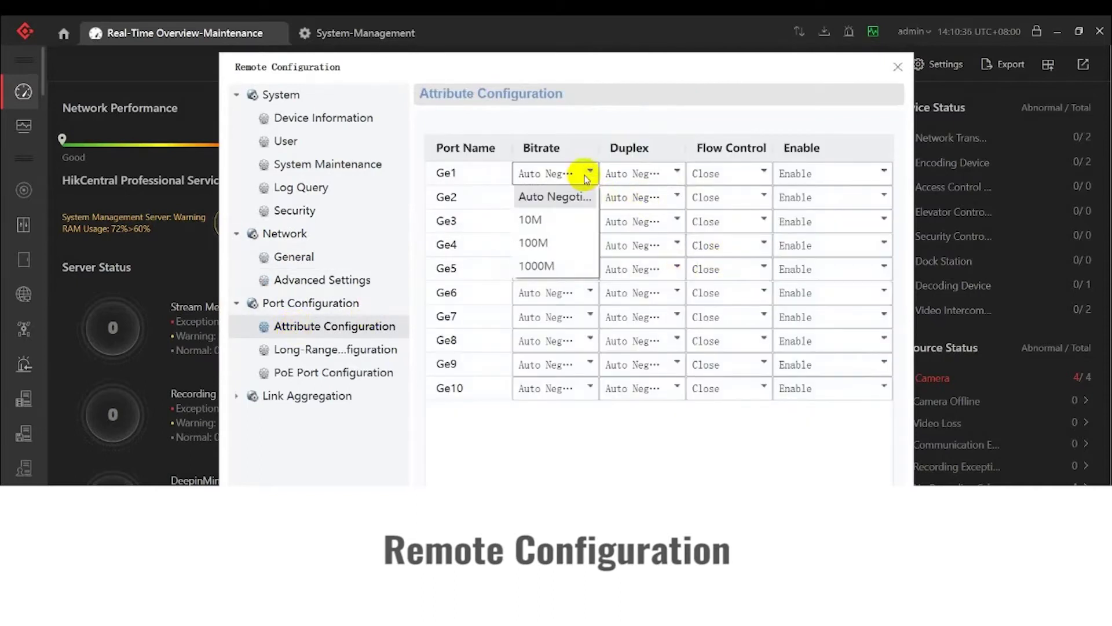
{"action": "left_click", "coordinate": [659, 173]}
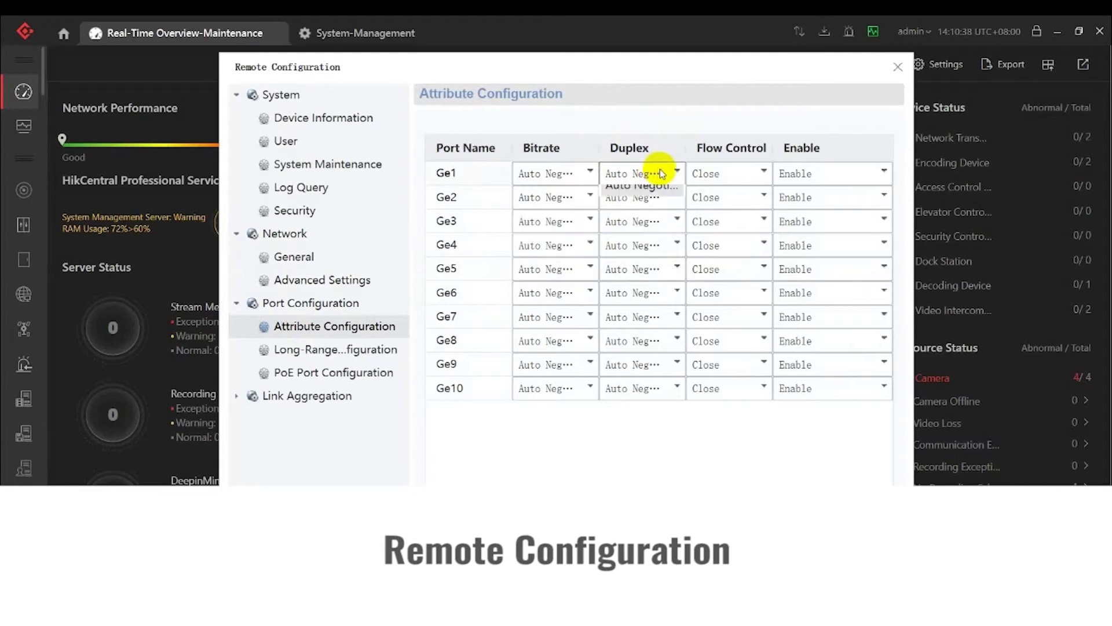
{"action": "left_click", "coordinate": [745, 174]}
{"action": "left_click", "coordinate": [827, 171]}
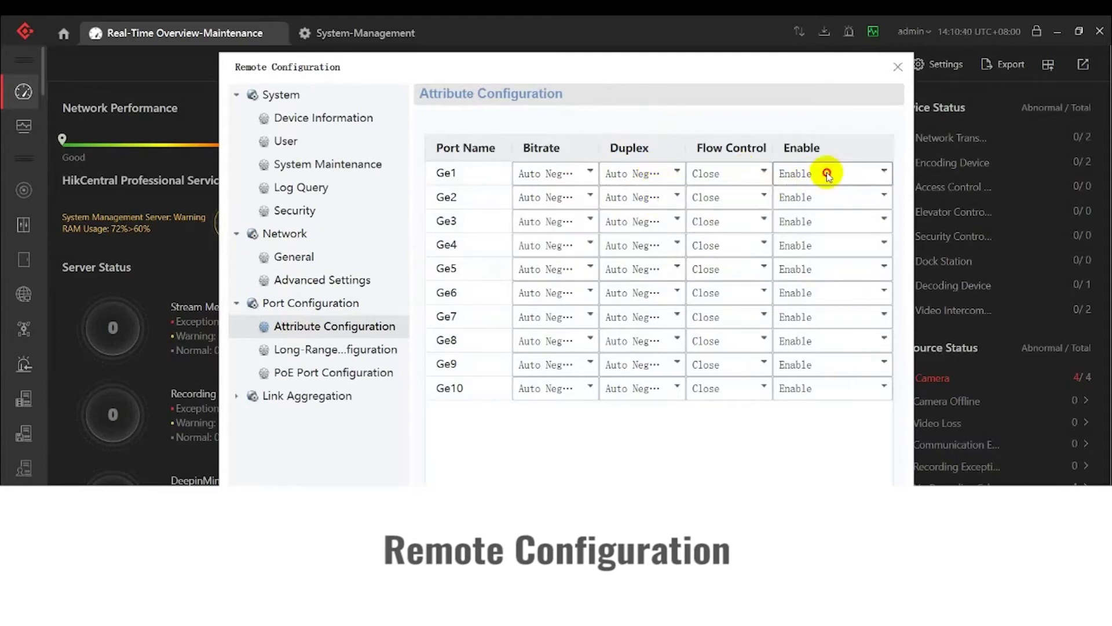
{"action": "left_click", "coordinate": [799, 125]}
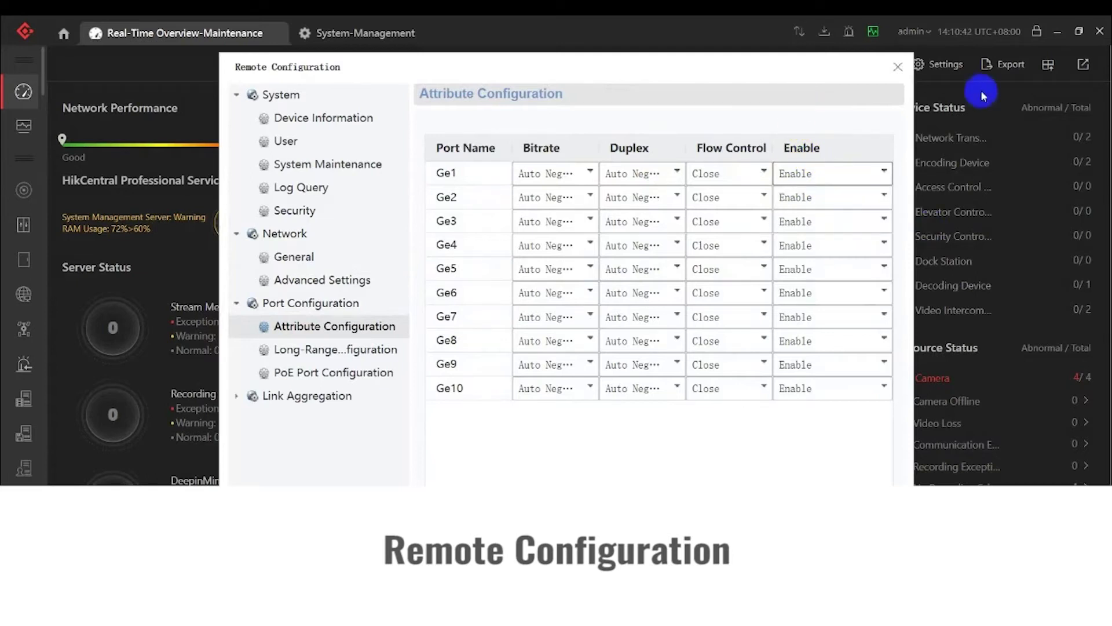
Step: Close Remote Configuration and list switch 1510P's device logs for Today, showing 803 event records
{"action": "left_click", "coordinate": [900, 69]}
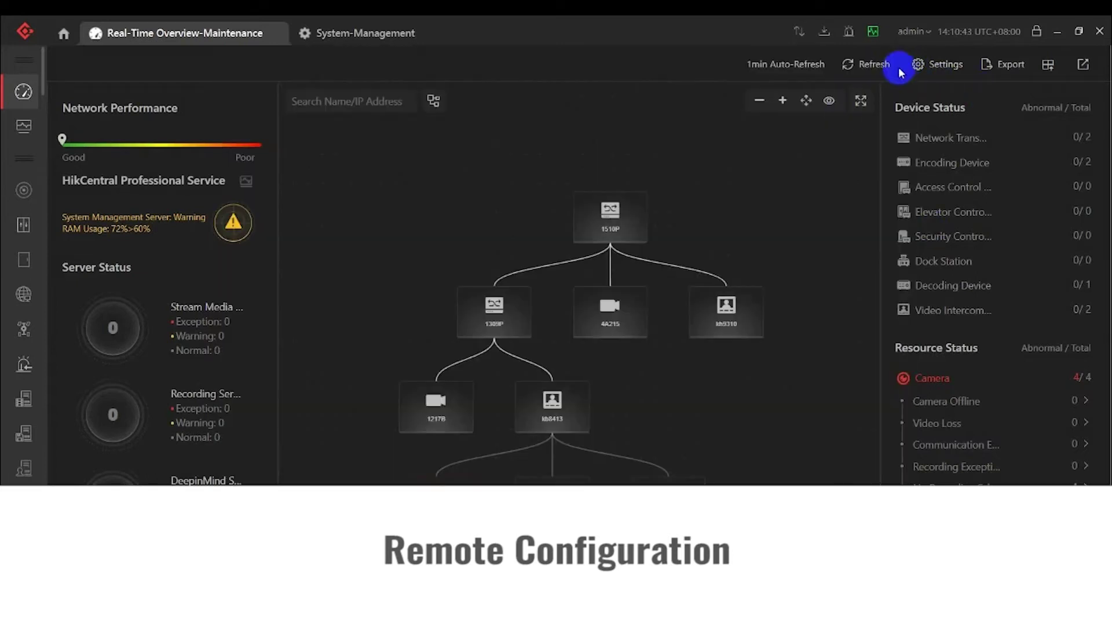
{"action": "right_click", "coordinate": [615, 228]}
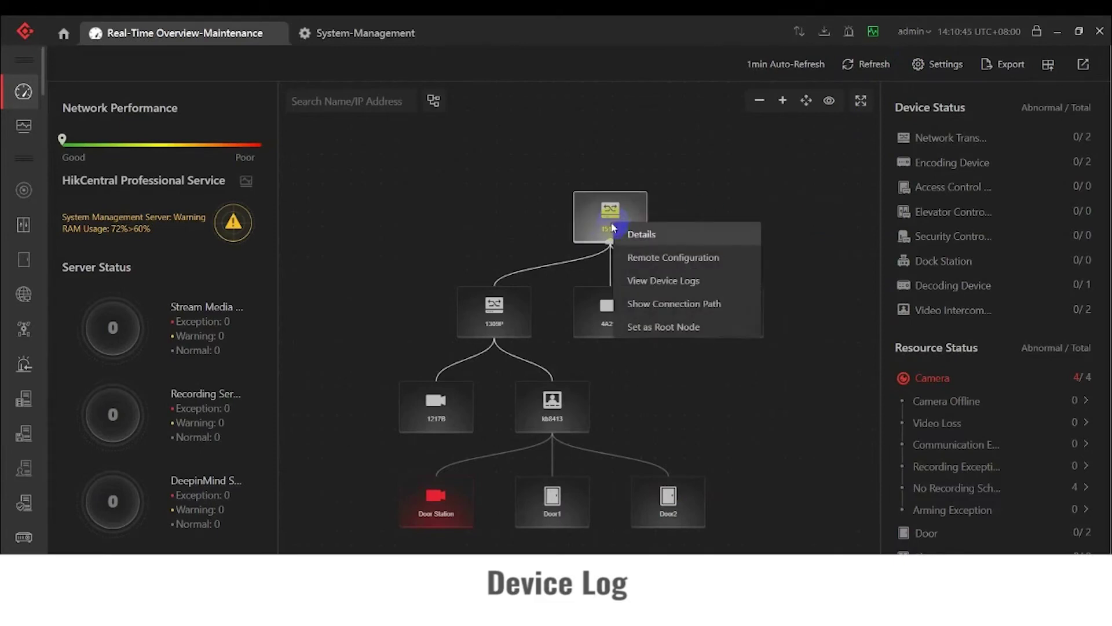
{"action": "left_click", "coordinate": [653, 282]}
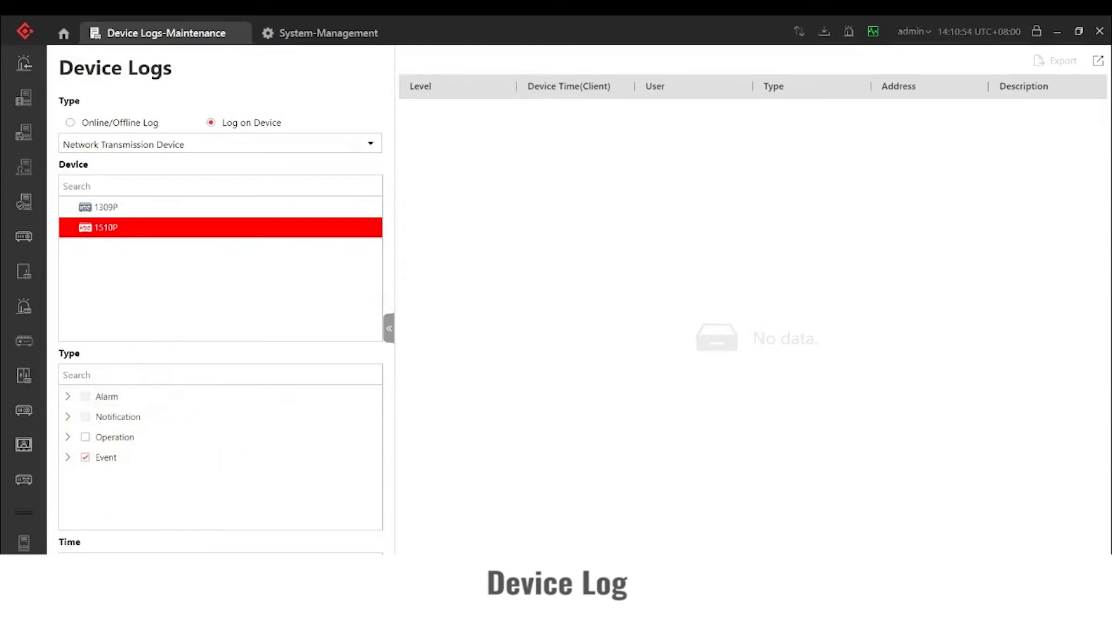
{"action": "left_click", "coordinate": [177, 553]}
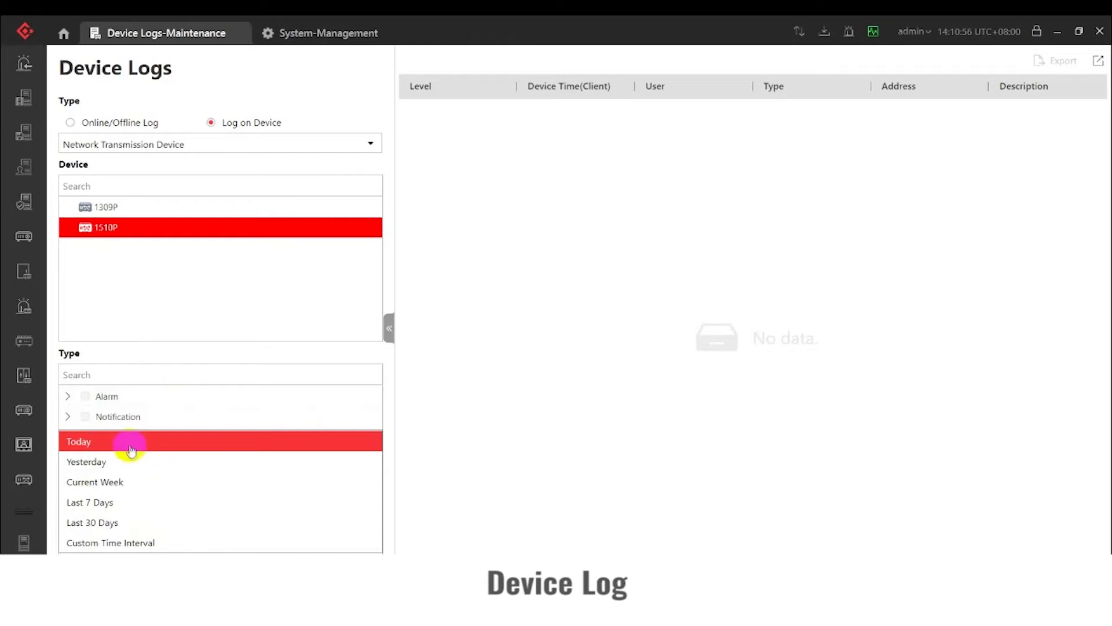
{"action": "left_click", "coordinate": [124, 442]}
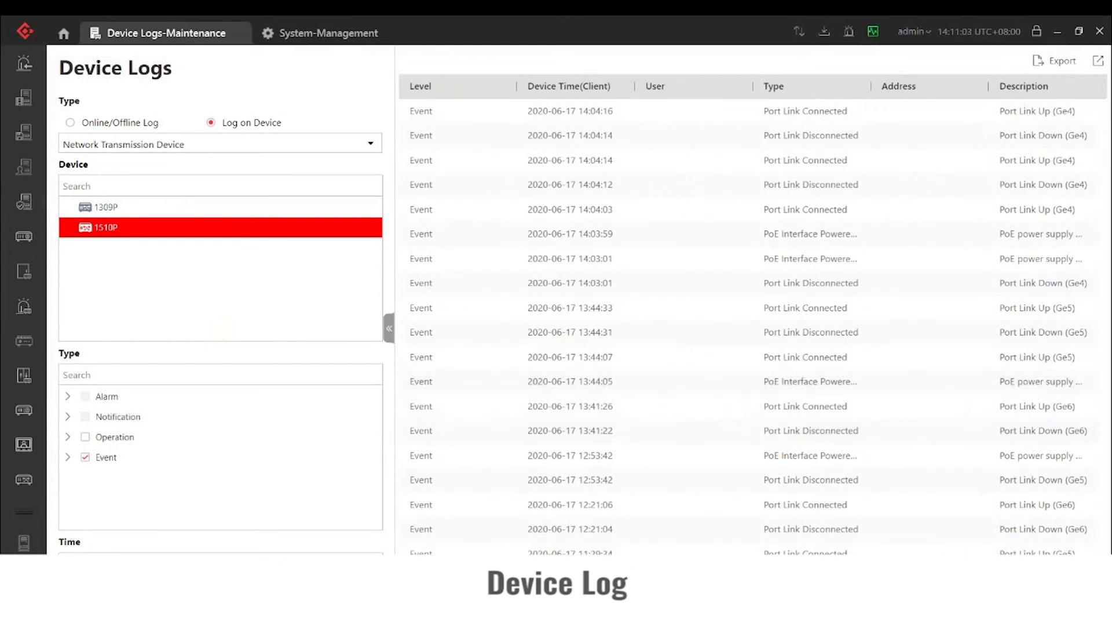
{"action": "scroll", "coordinate": [753, 324], "scroll_direction": "down", "scroll_amount": 5}
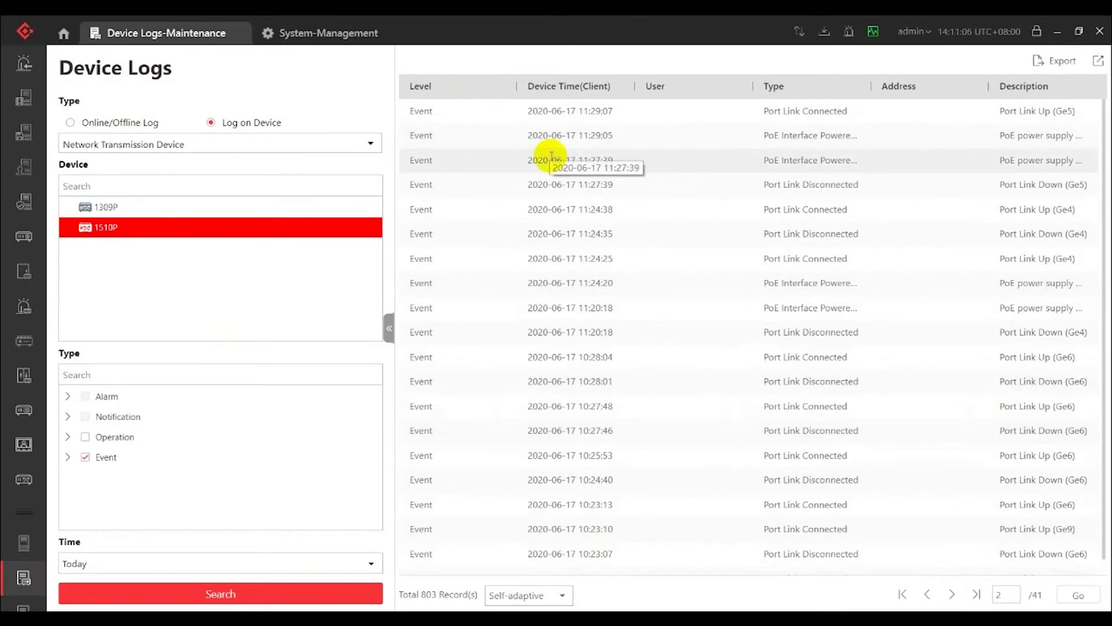
Step: Open the Real-Time Overview topology and refresh it so 1510P and its kh9310 link show abnormal
{"action": "mouse_move", "coordinate": [8, 111]}
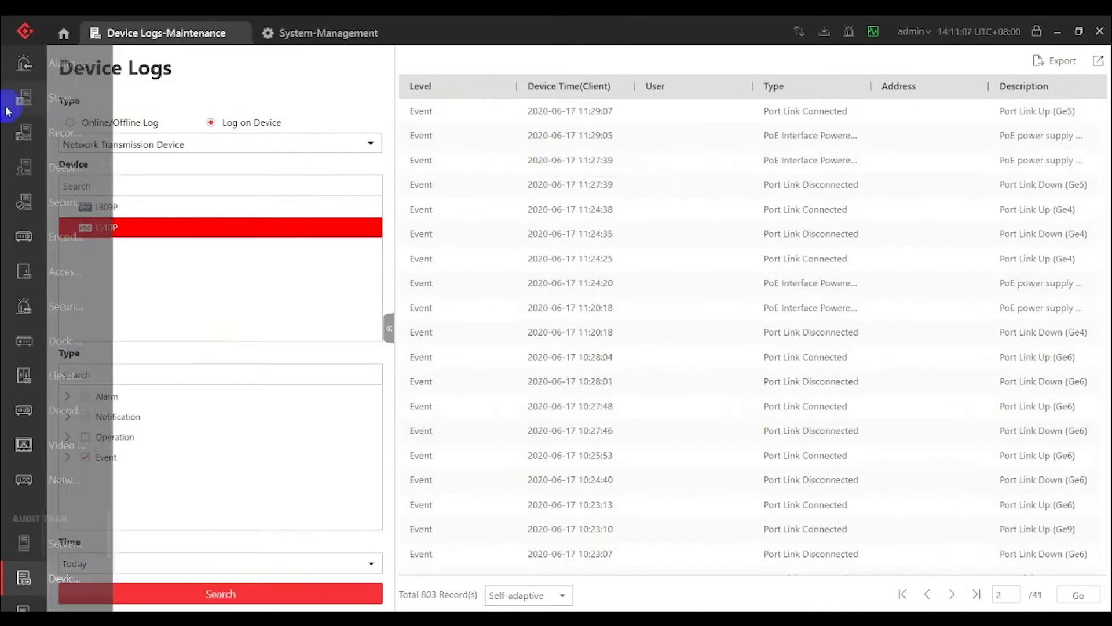
{"action": "scroll", "coordinate": [86, 174], "scroll_direction": "up", "scroll_amount": 10}
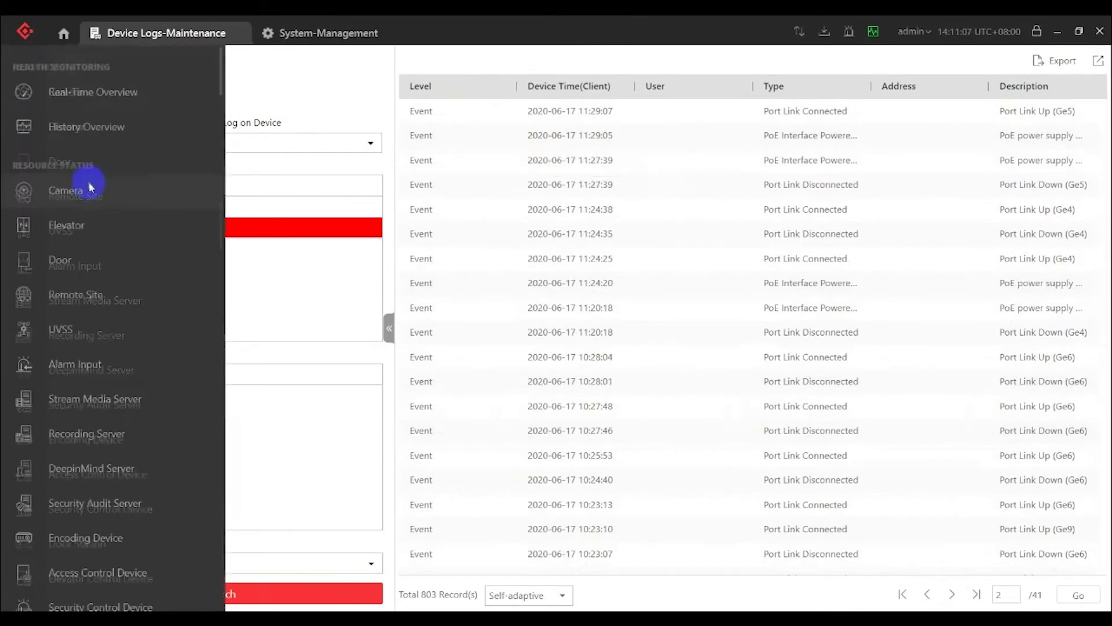
{"action": "left_click", "coordinate": [81, 100]}
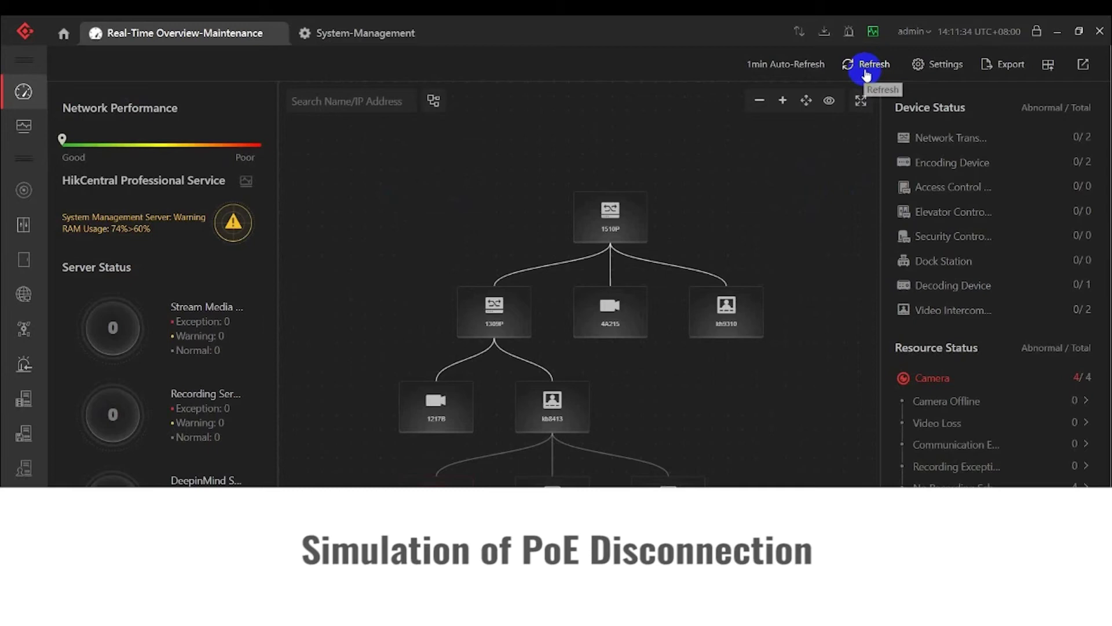
{"action": "left_click", "coordinate": [867, 73]}
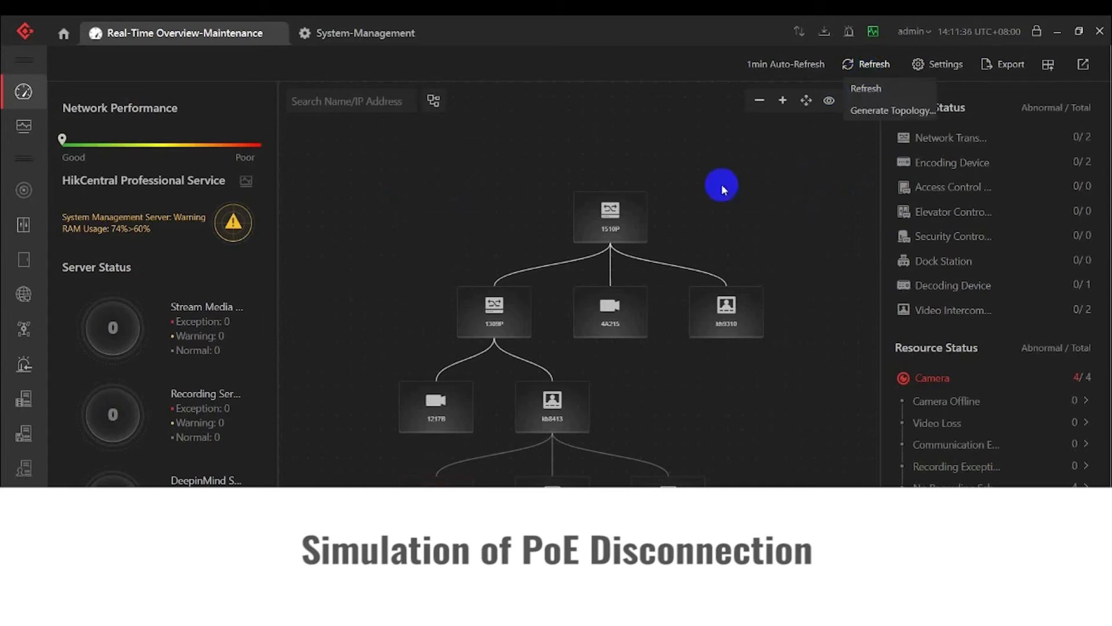
{"action": "left_click", "coordinate": [856, 94]}
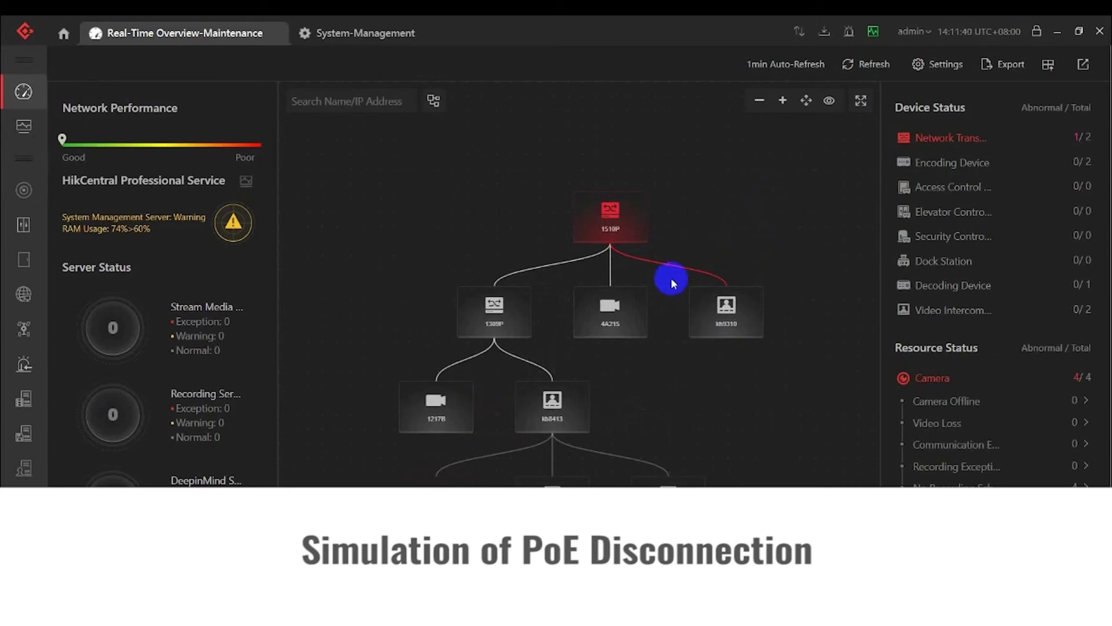
{"action": "right_click", "coordinate": [619, 211]}
{"action": "left_click", "coordinate": [652, 222]}
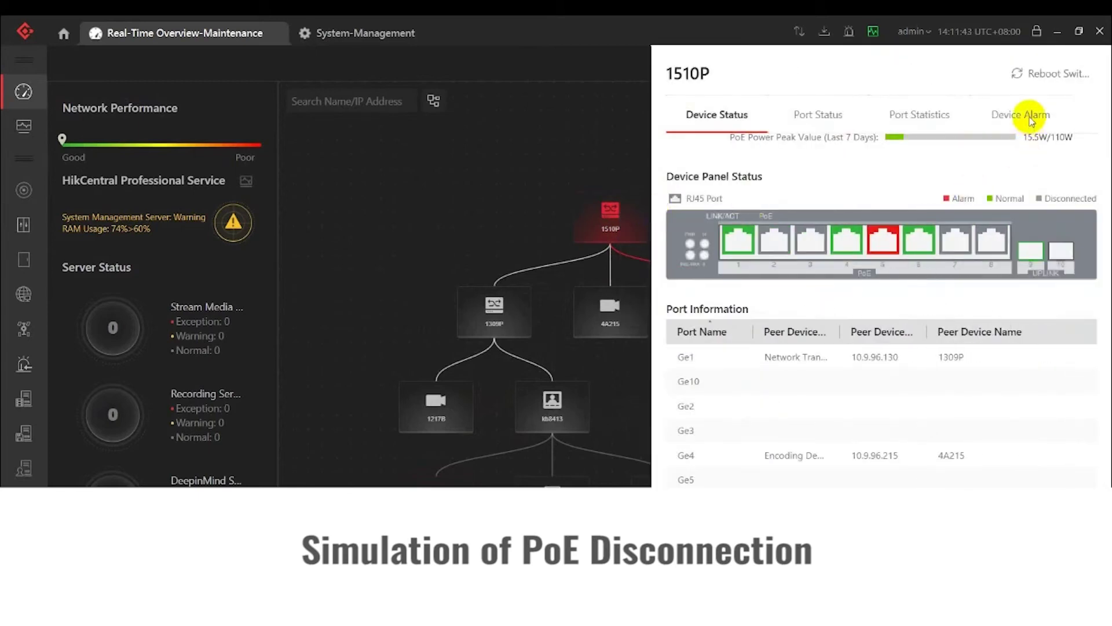
{"action": "scroll", "coordinate": [901, 270], "scroll_direction": "up", "scroll_amount": 4}
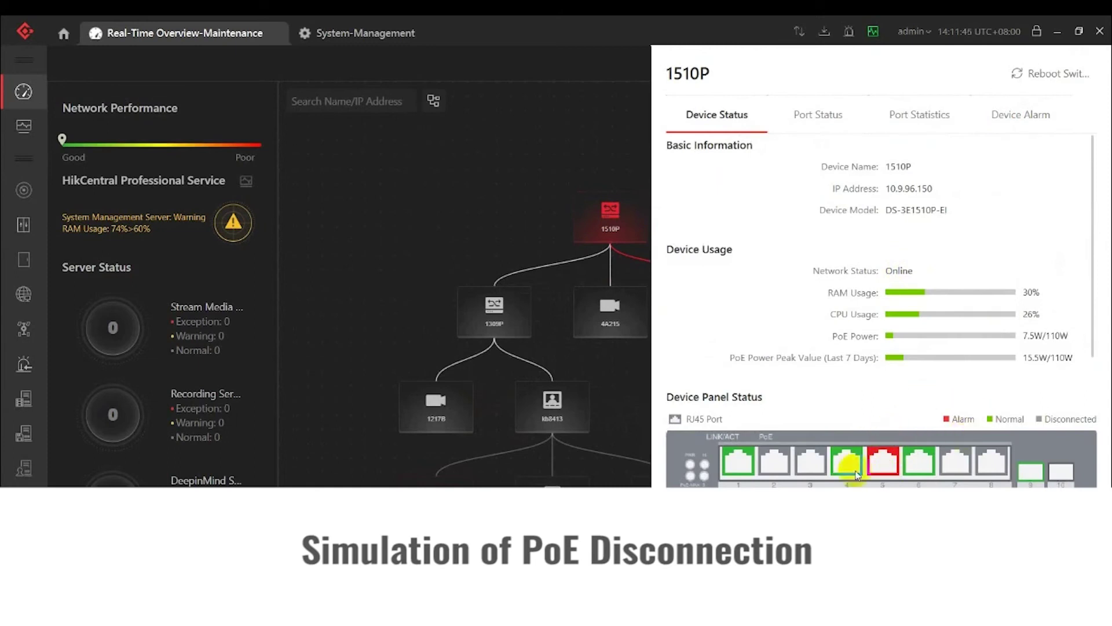
{"action": "left_click", "coordinate": [1001, 119]}
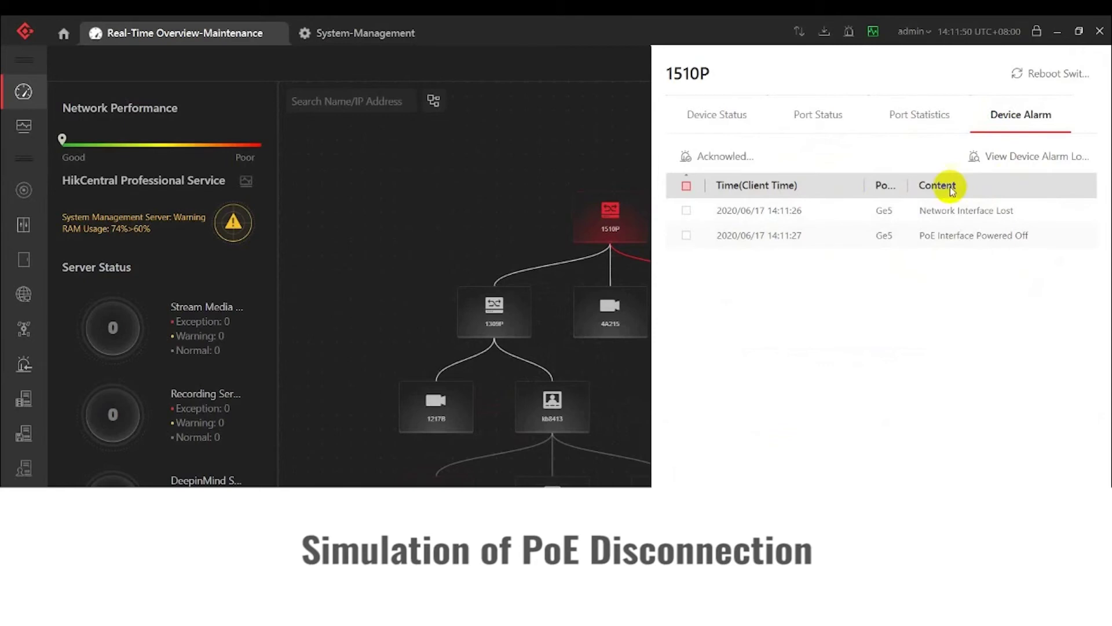
{"action": "left_click", "coordinate": [537, 196]}
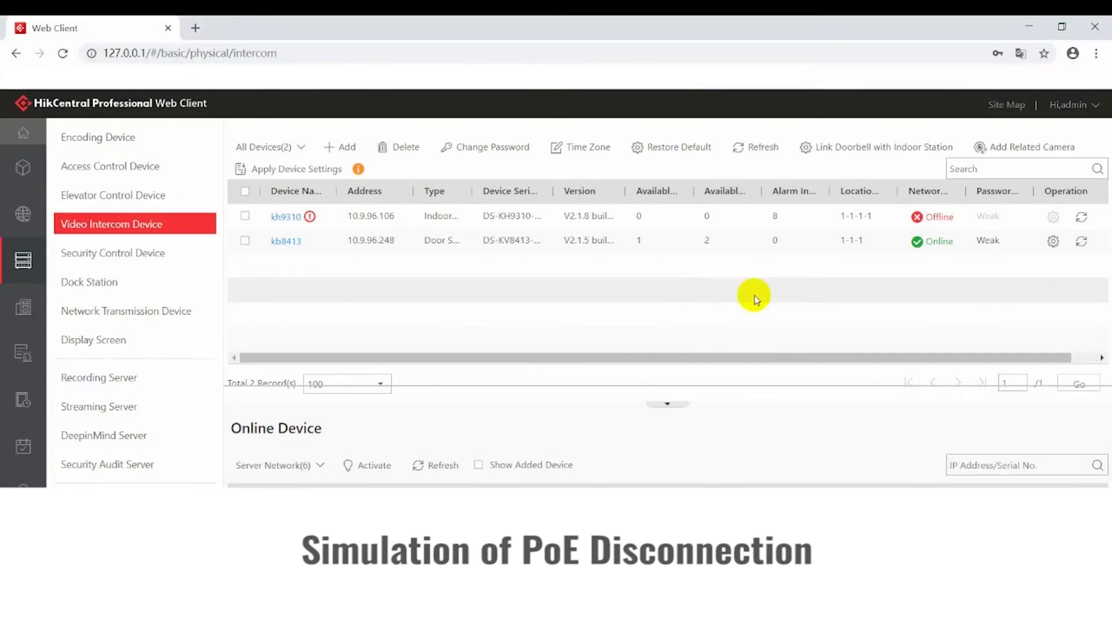
Step: Refresh the video intercom devices' status and dismiss the Refresh result dialog
{"action": "left_click", "coordinate": [741, 149]}
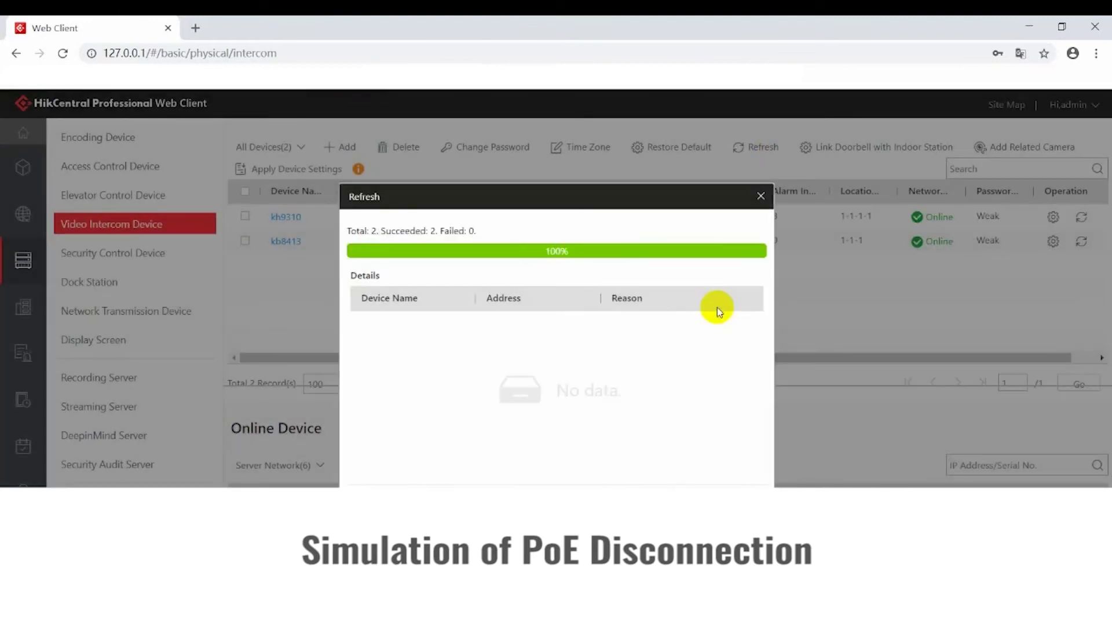
{"action": "left_click", "coordinate": [760, 196]}
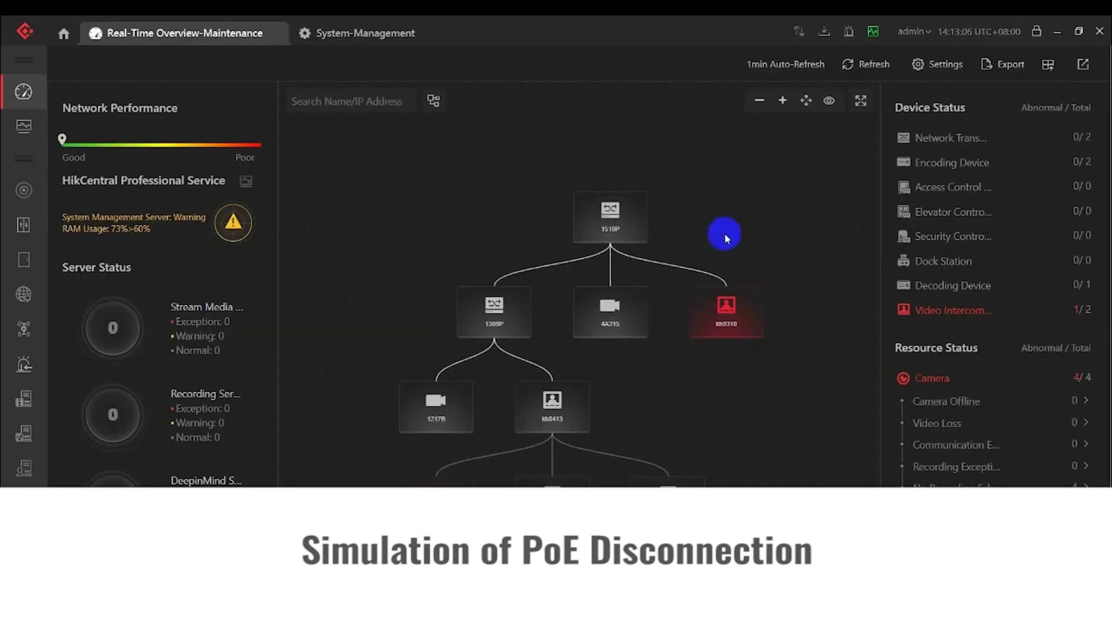
Step: Refresh the topology and review the alarms reported in switch 1510P's details
{"action": "left_click", "coordinate": [852, 64]}
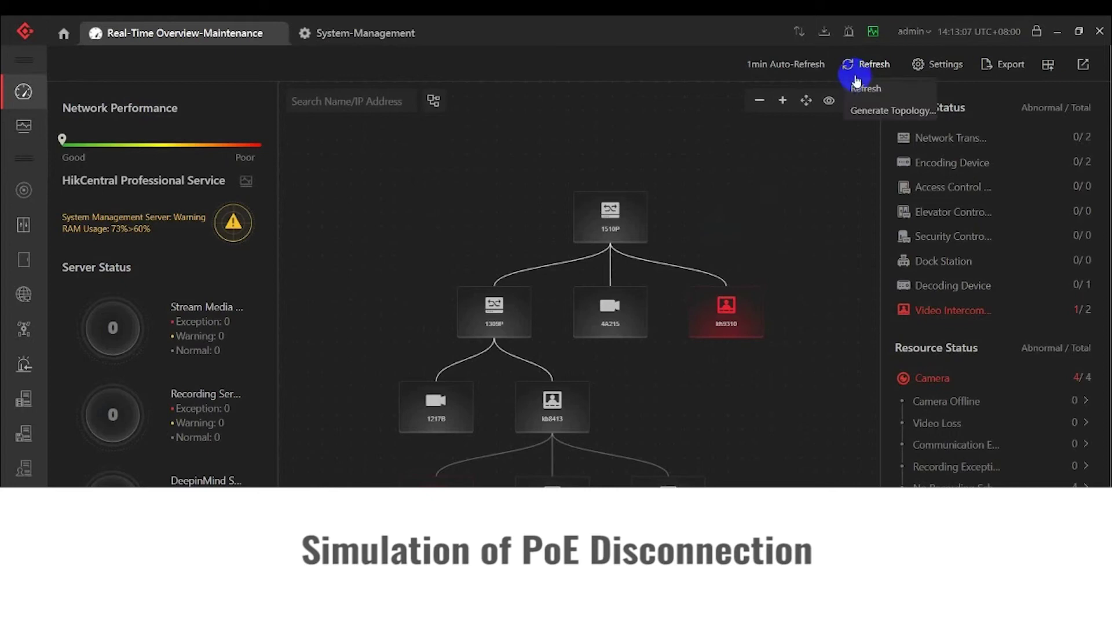
{"action": "left_click", "coordinate": [863, 88]}
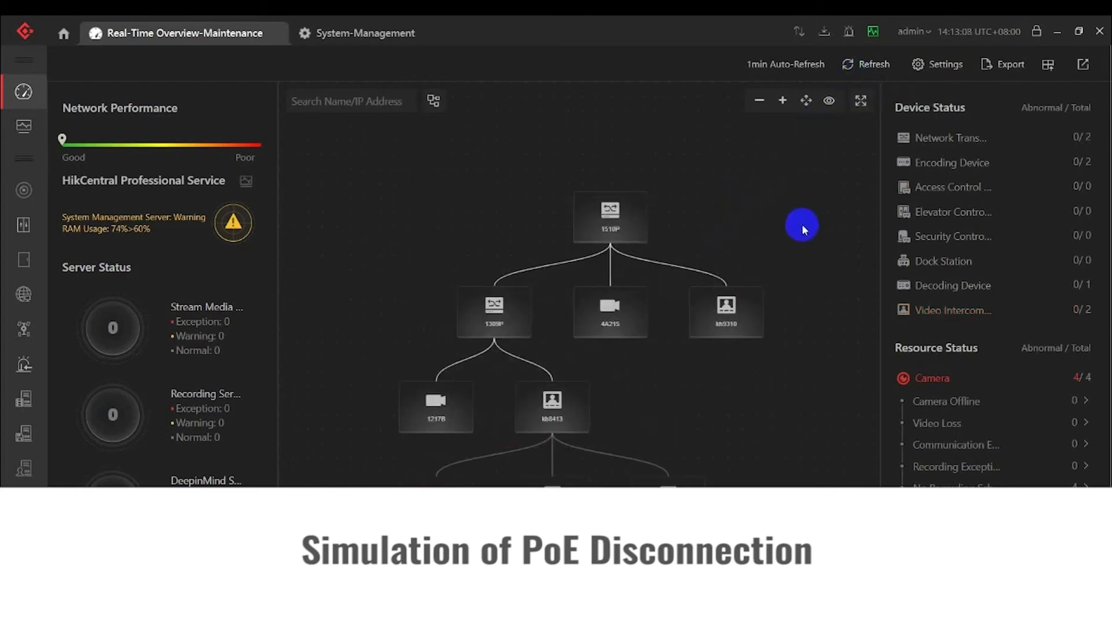
{"action": "left_click", "coordinate": [611, 221]}
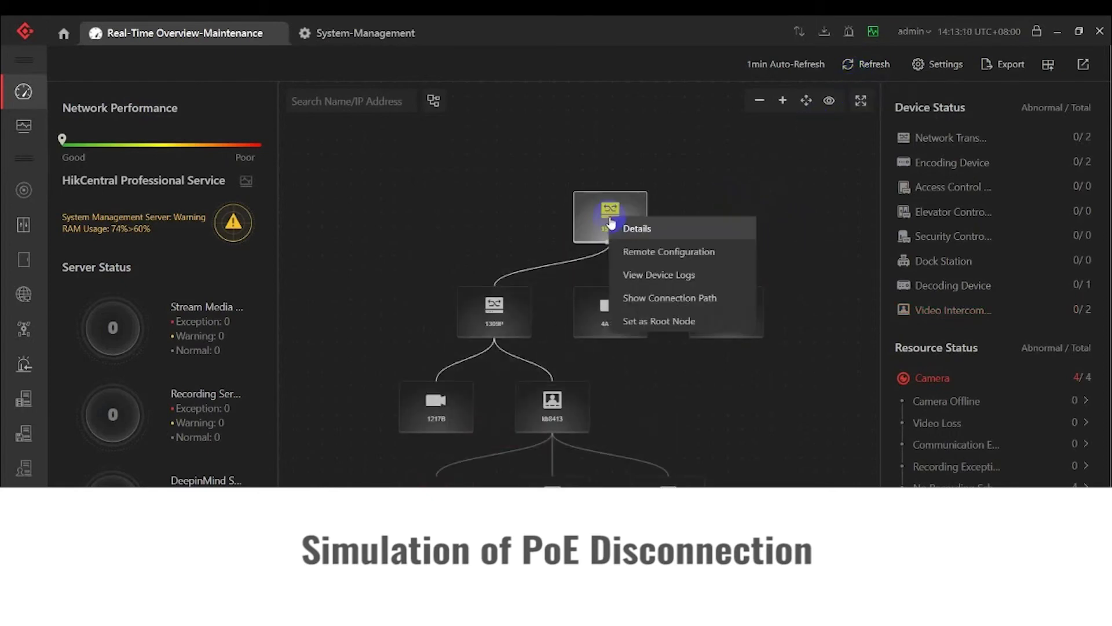
{"action": "left_click", "coordinate": [632, 229]}
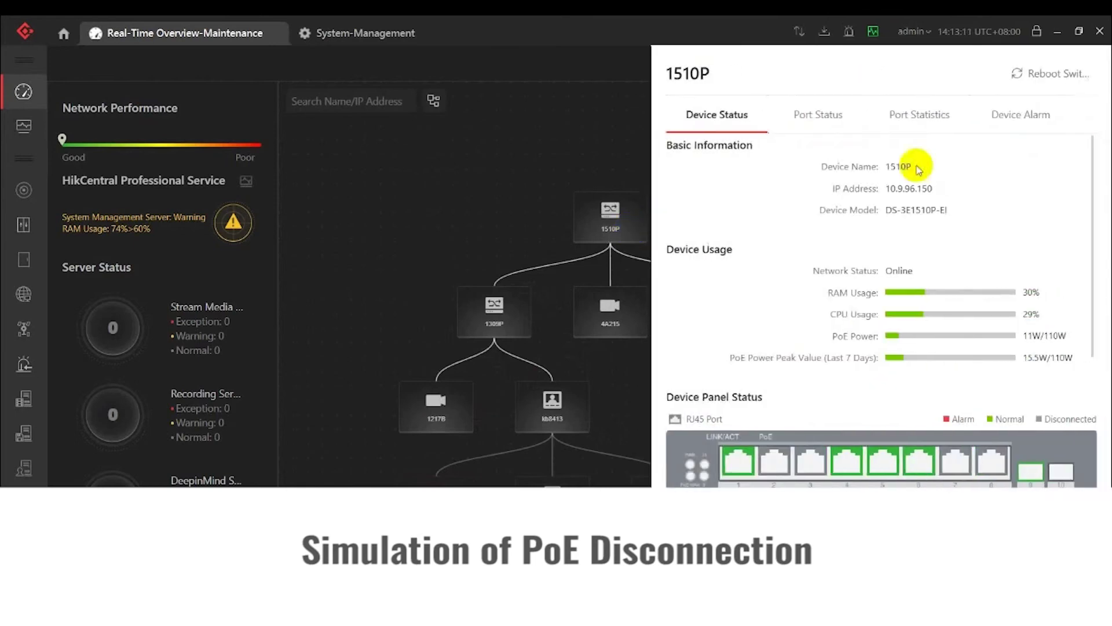
{"action": "left_click", "coordinate": [991, 116]}
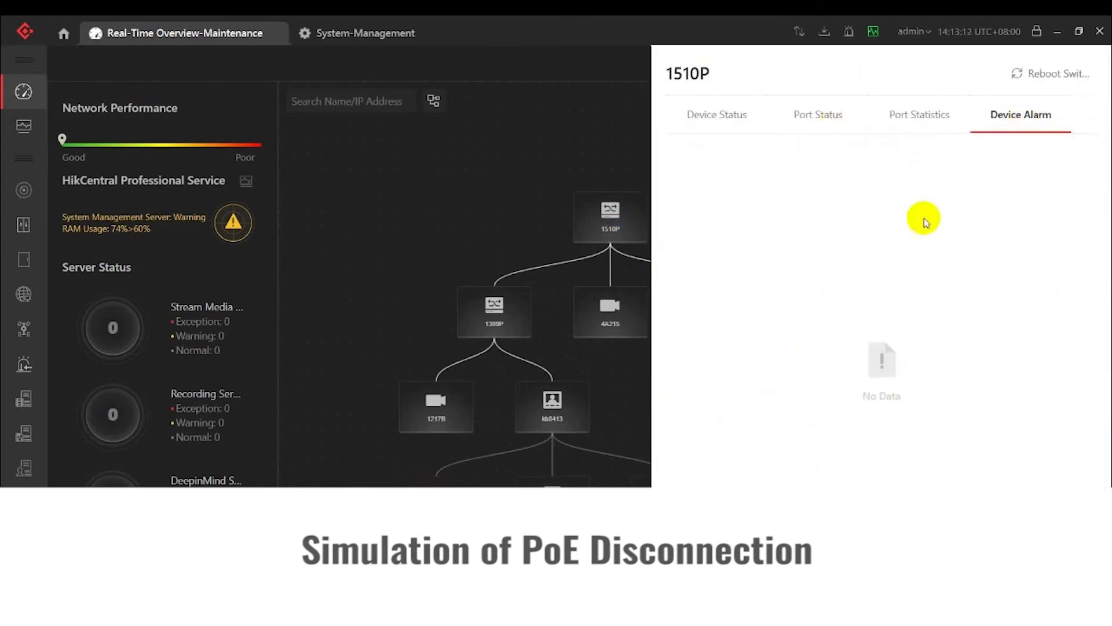
{"action": "left_click", "coordinate": [568, 154]}
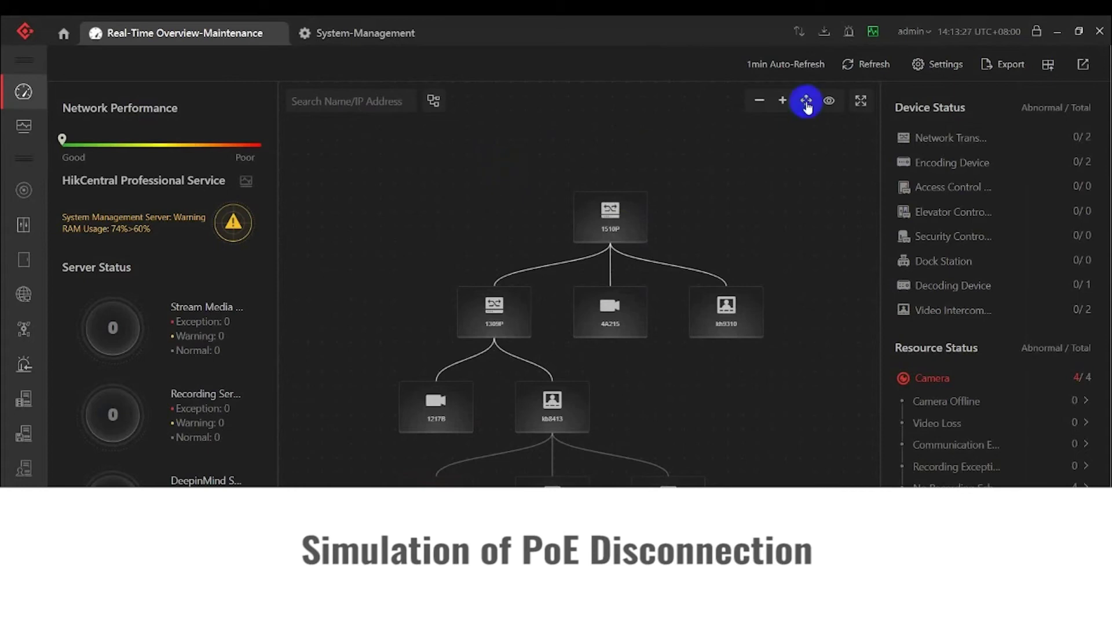
Step: Acknowledge 1510P's two Ge5 alarms, then refresh the topology so the switch shows normal
{"action": "left_click", "coordinate": [857, 64]}
{"action": "left_click", "coordinate": [859, 91]}
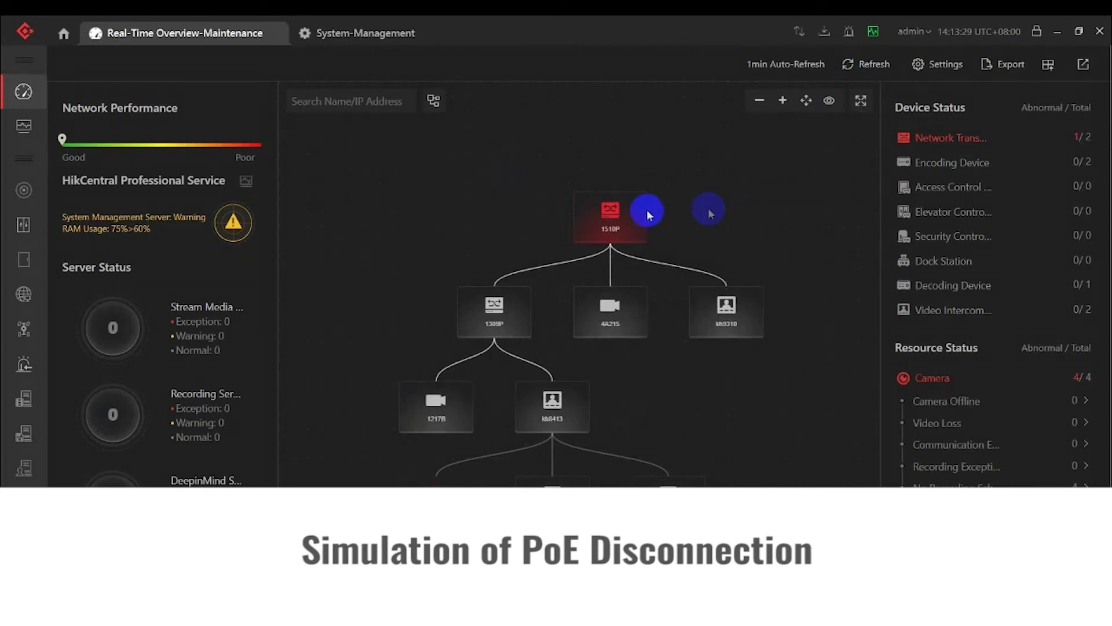
{"action": "right_click", "coordinate": [617, 213]}
{"action": "left_click", "coordinate": [637, 227]}
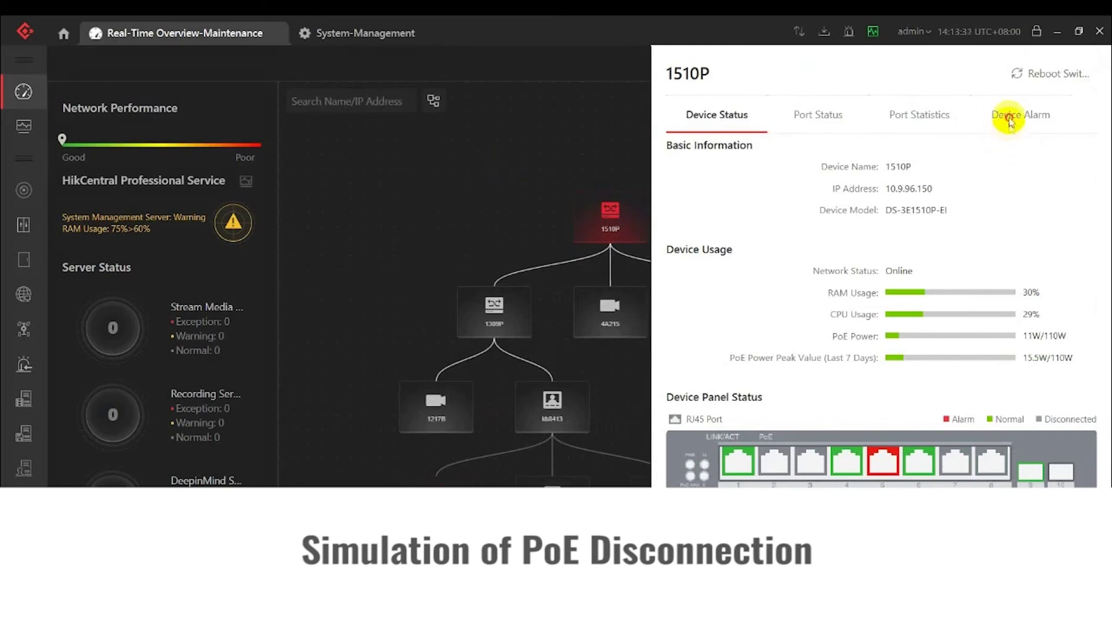
{"action": "left_click", "coordinate": [1009, 118]}
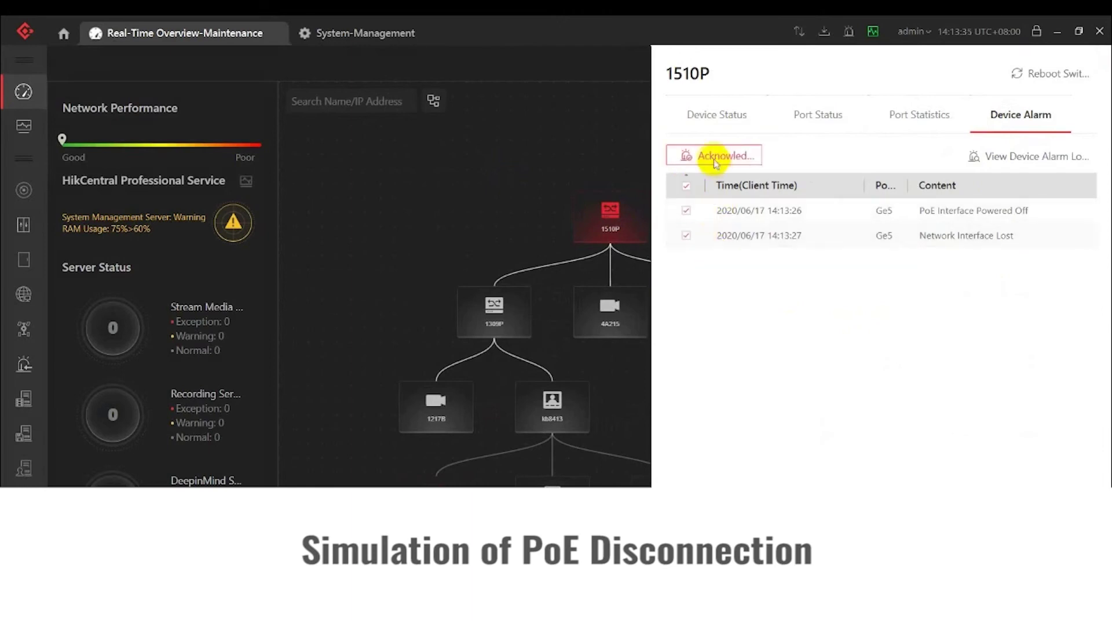
{"action": "left_click", "coordinate": [714, 159]}
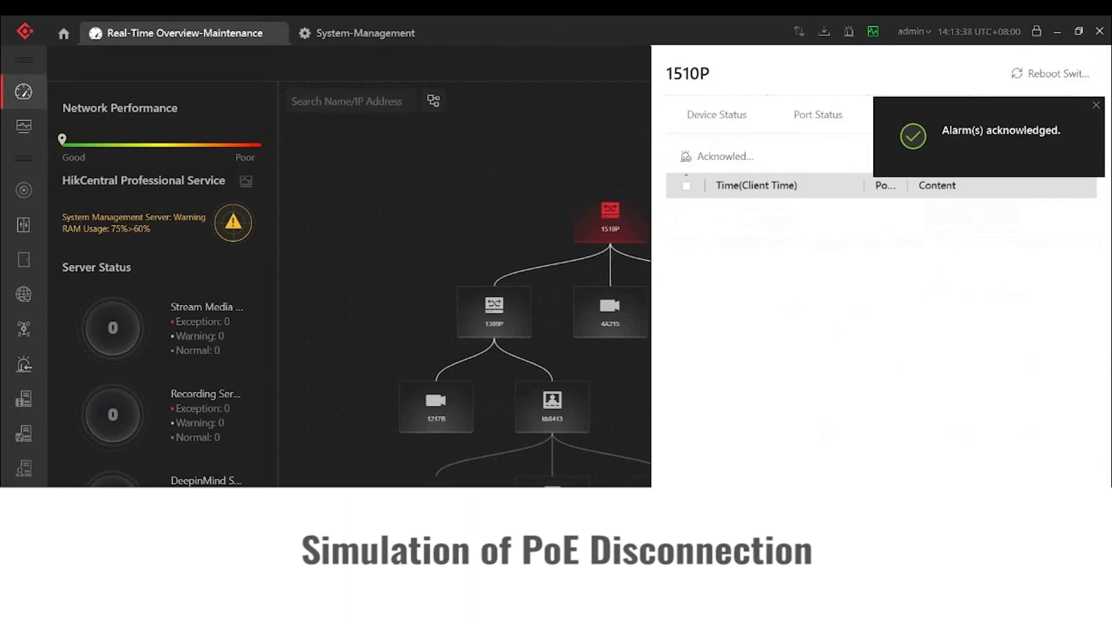
{"action": "left_click", "coordinate": [786, 157]}
{"action": "left_click", "coordinate": [537, 182]}
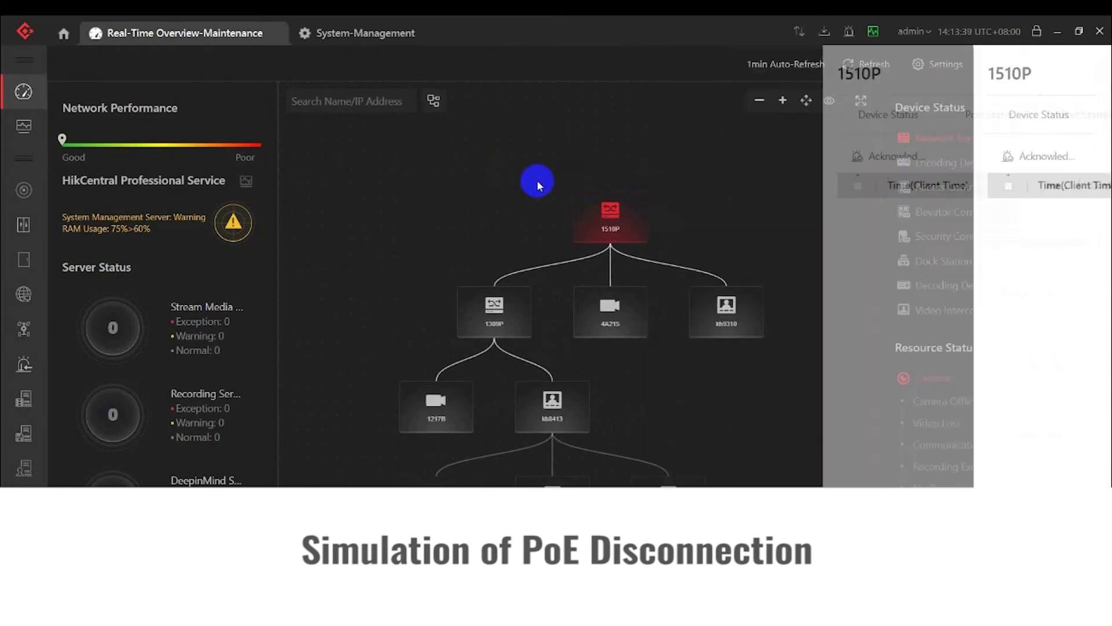
{"action": "mouse_move", "coordinate": [863, 67]}
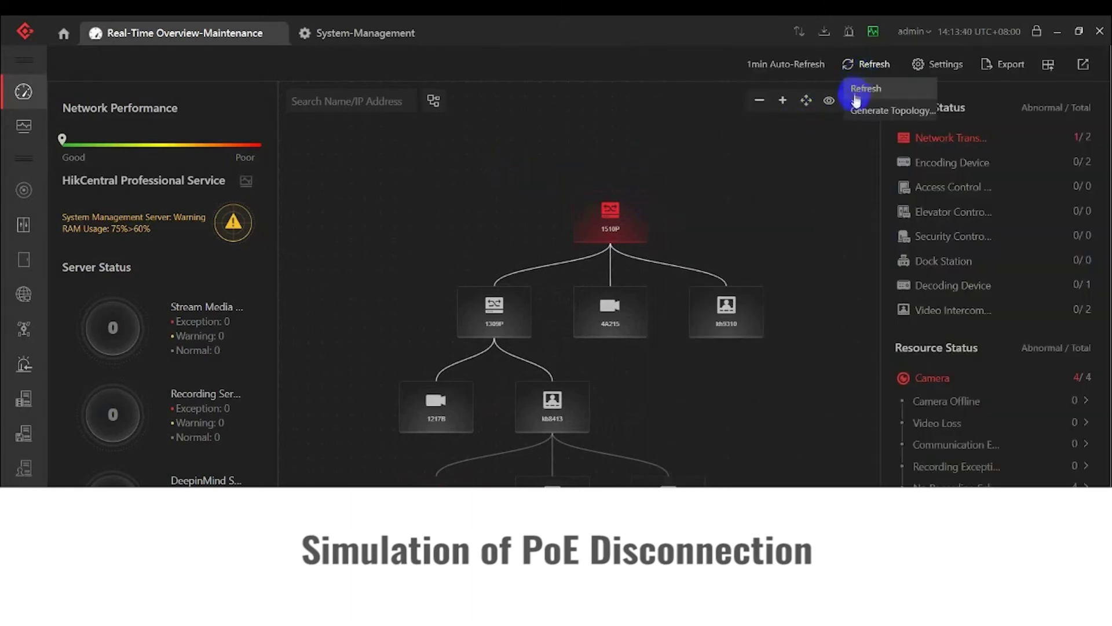
{"action": "left_click", "coordinate": [856, 92]}
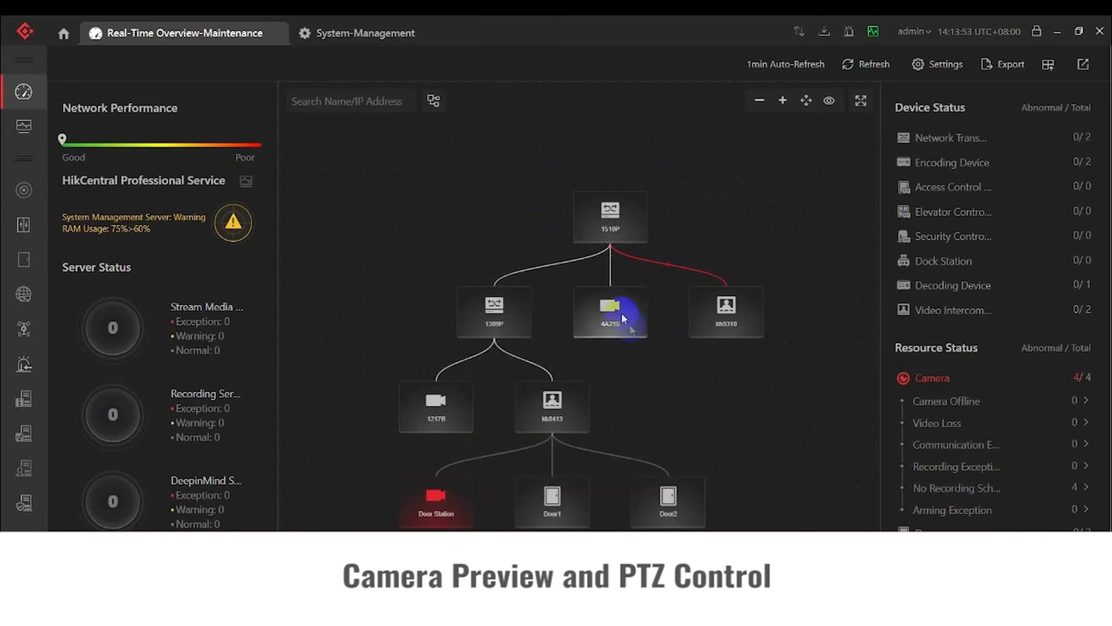
Step: Open camera 4A215's details and start its live preview
{"action": "right_click", "coordinate": [621, 313]}
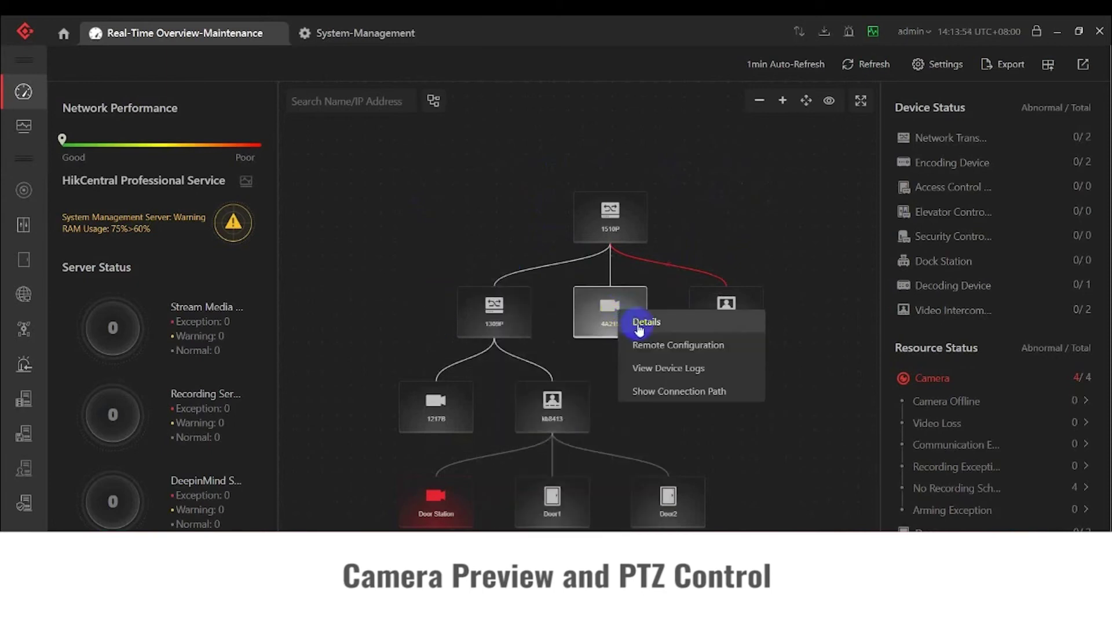
{"action": "left_click", "coordinate": [640, 324]}
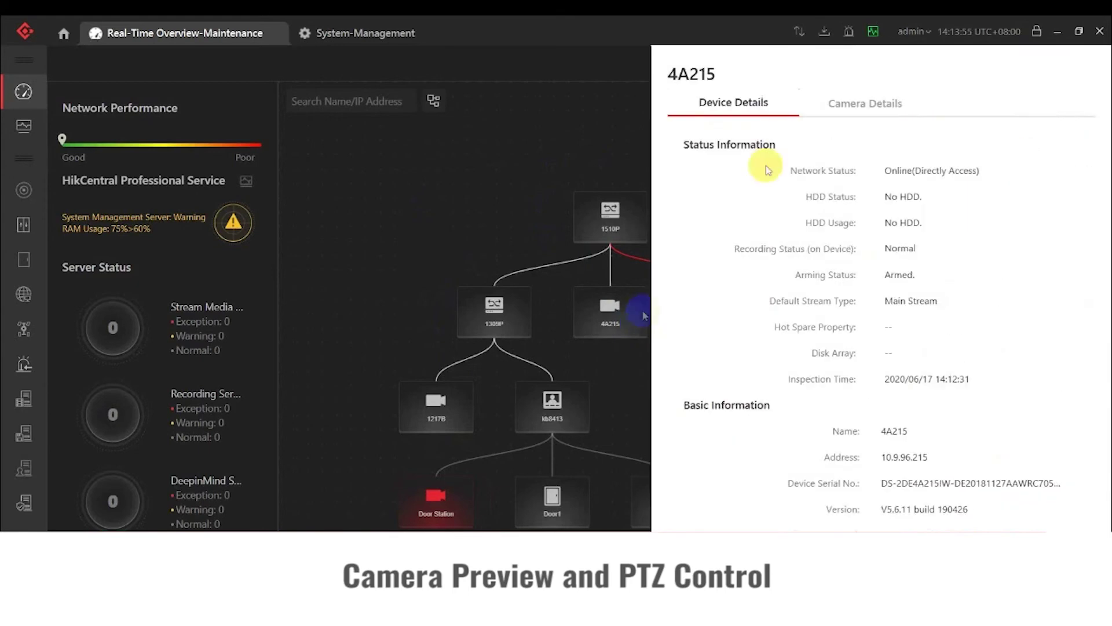
{"action": "left_click", "coordinate": [868, 106]}
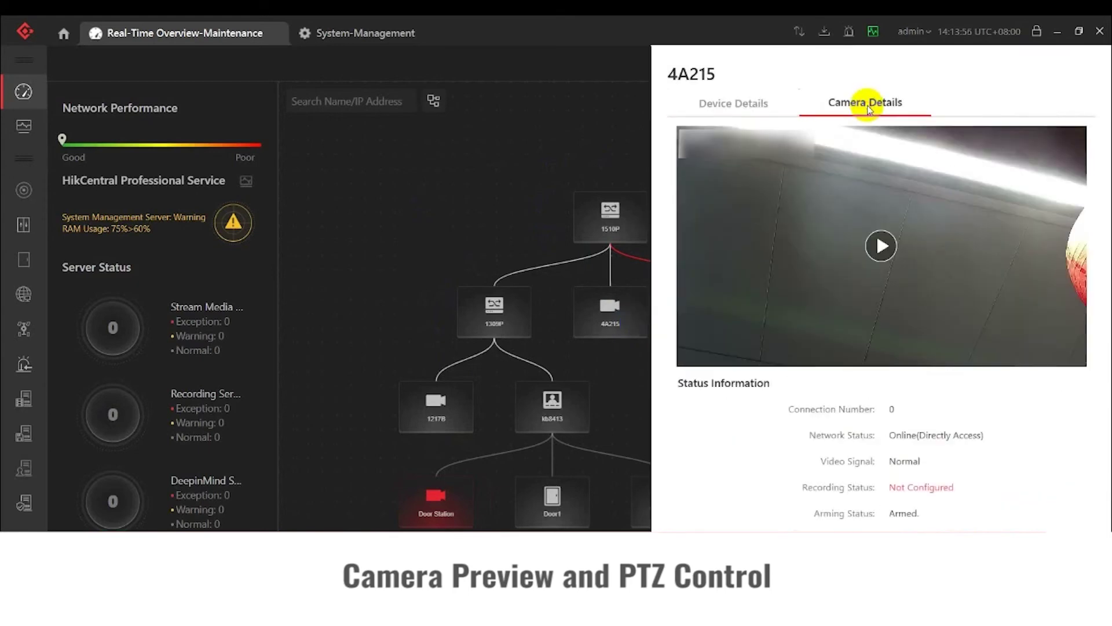
{"action": "left_click", "coordinate": [879, 245]}
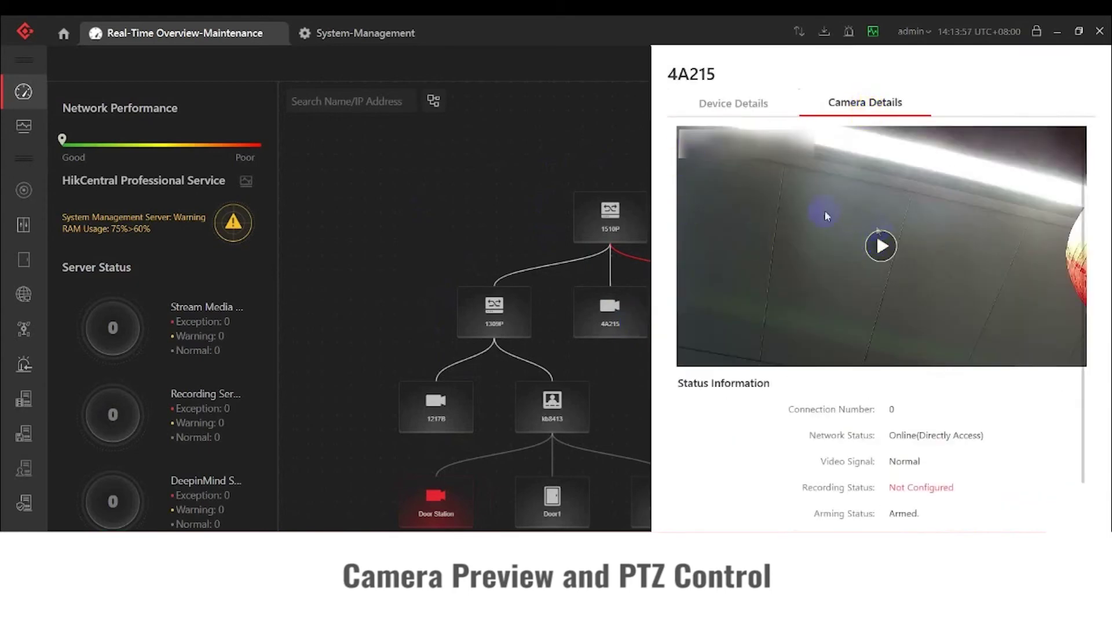
{"action": "left_click", "coordinate": [881, 244]}
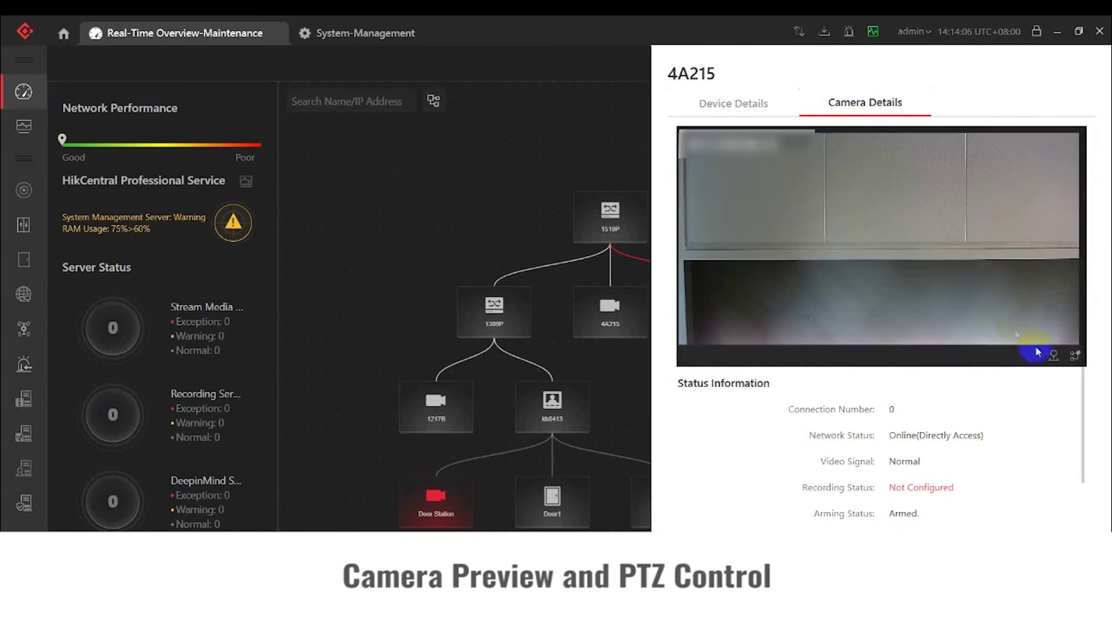
Step: Enable PTZ control and pan the 4A215 camera view to the right
{"action": "left_click", "coordinate": [1052, 356]}
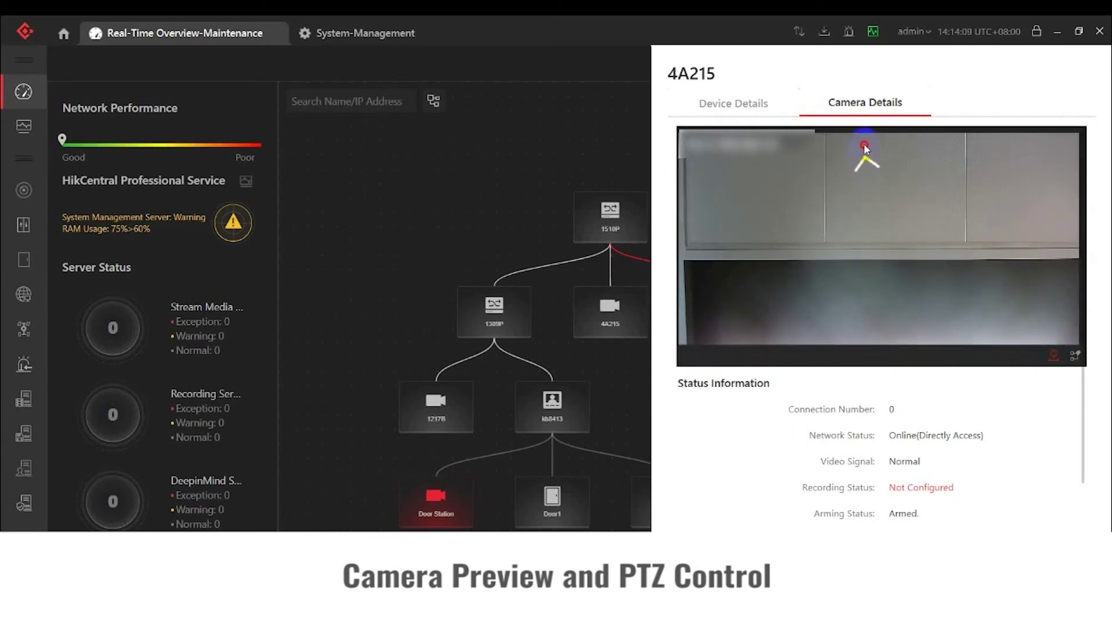
{"action": "left_click_drag", "start_coordinate": [864, 148], "coordinate": [866, 142]}
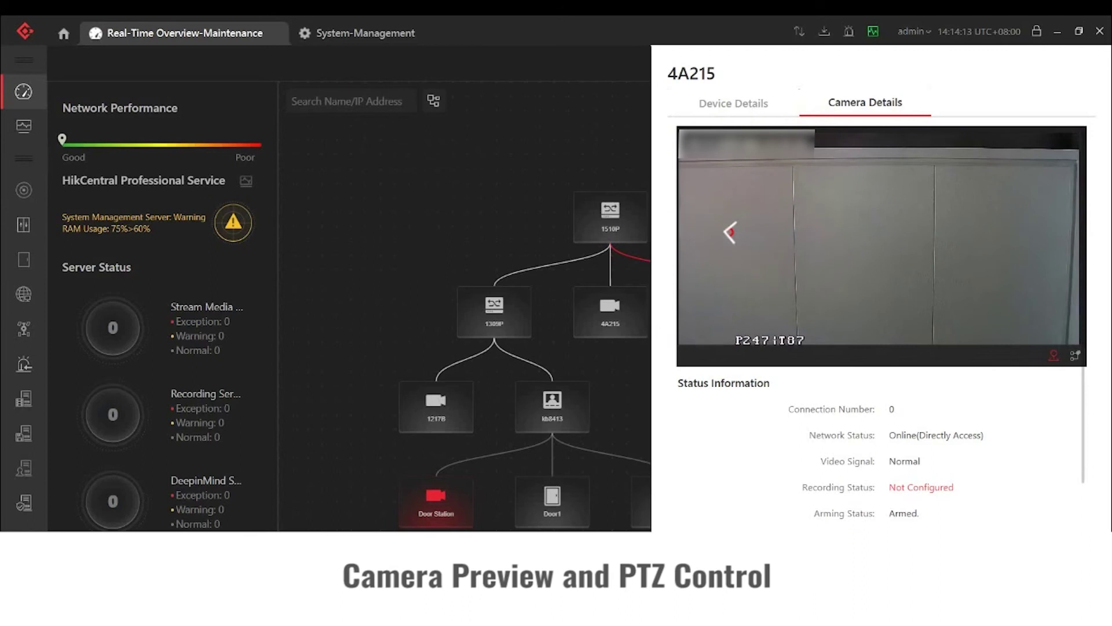
{"action": "left_click_drag", "start_coordinate": [729, 232], "coordinate": [956, 258]}
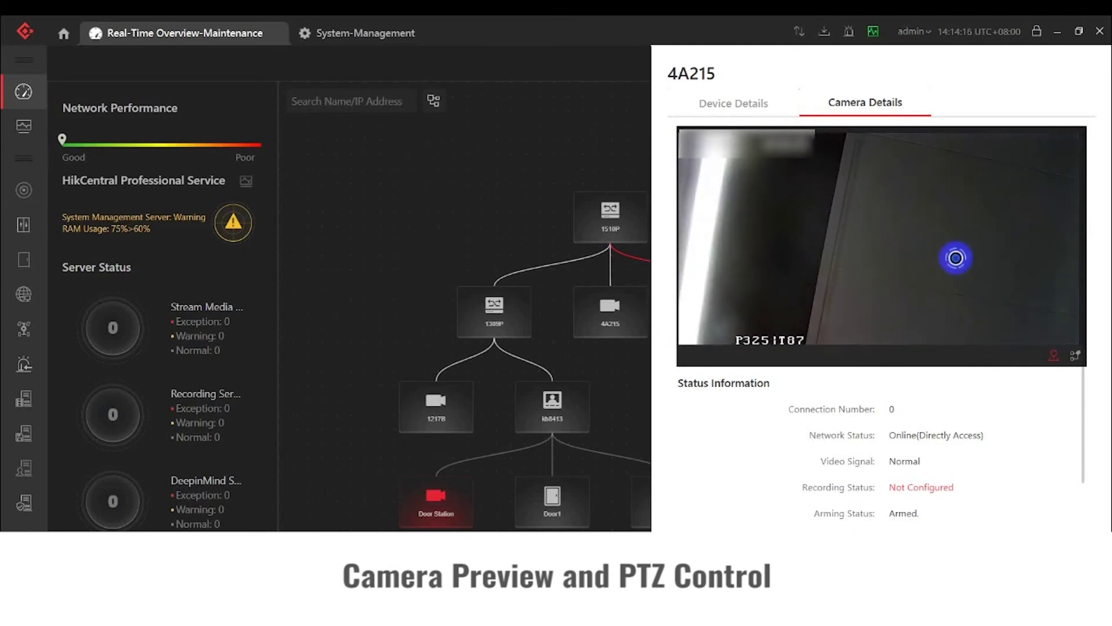
Step: Switch the 4A215 preview to Sub Stream and close the Camera Details panel
{"action": "left_click", "coordinate": [1075, 356]}
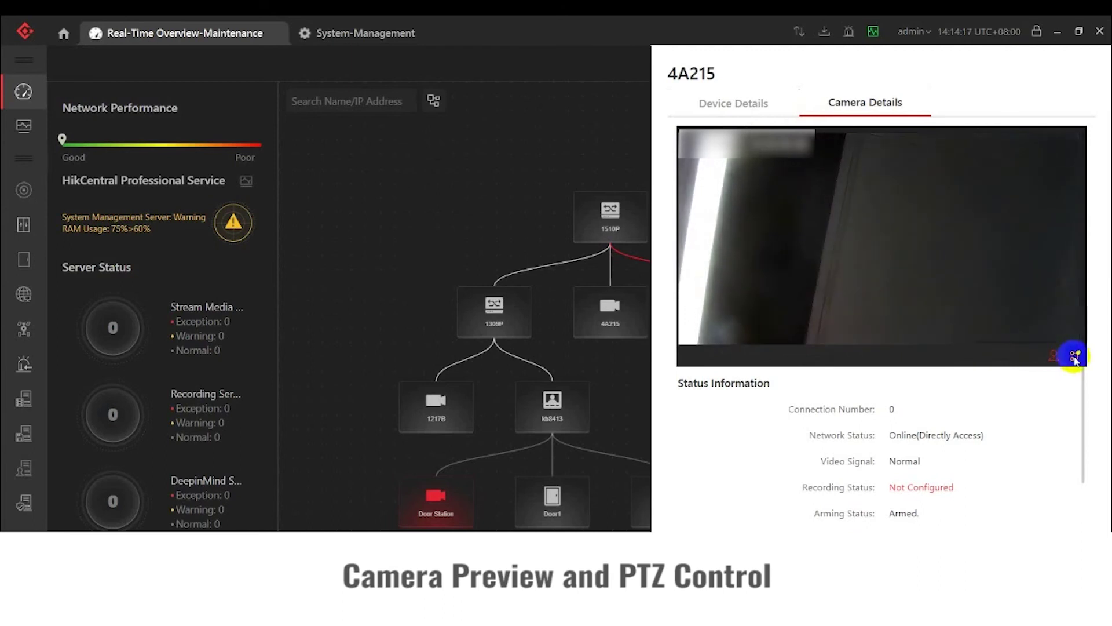
{"action": "left_click", "coordinate": [1010, 329]}
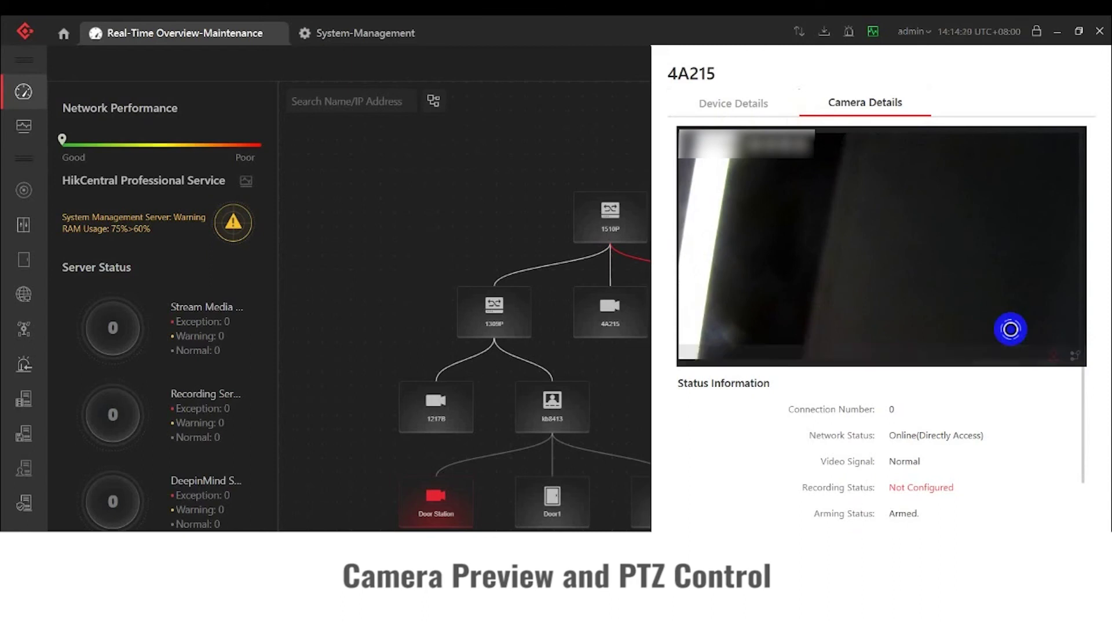
{"action": "mouse_move", "coordinate": [1013, 340]}
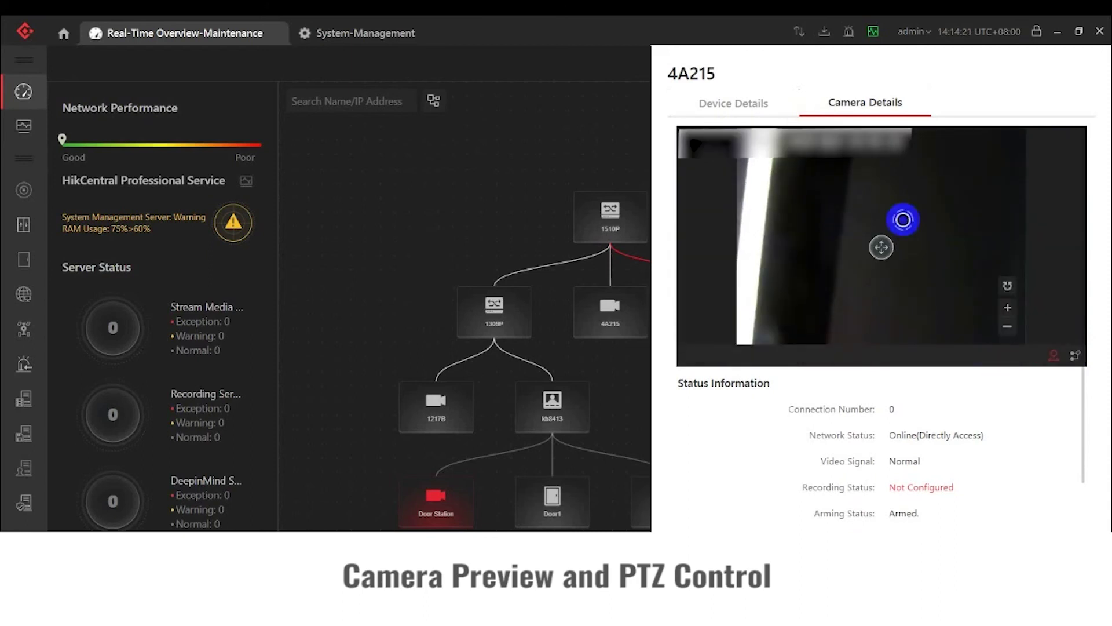
{"action": "left_click", "coordinate": [545, 168]}
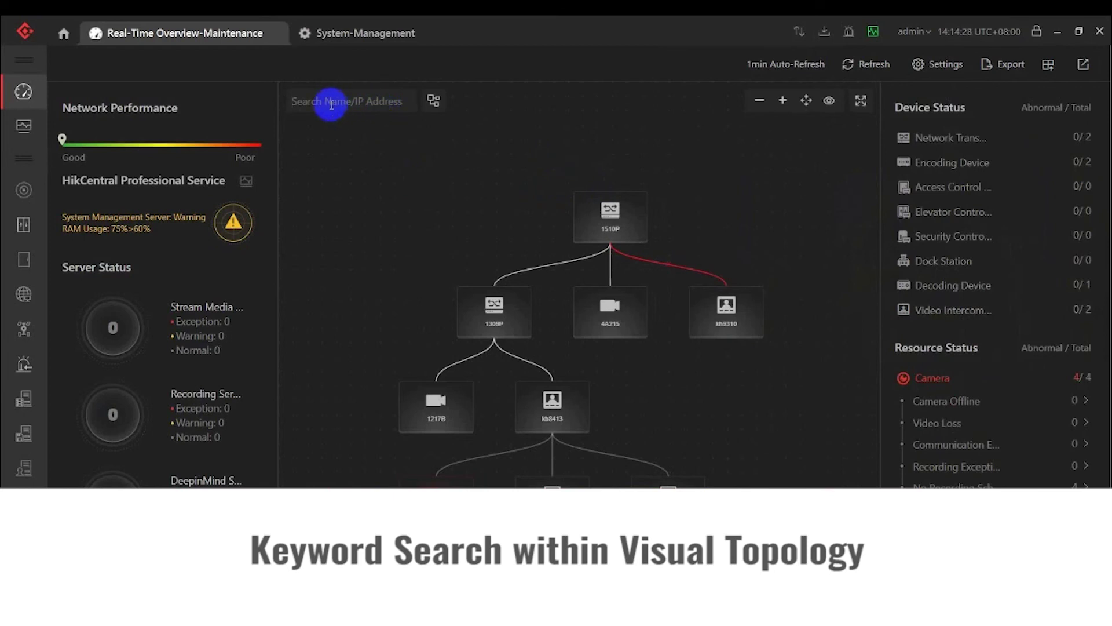
Step: Search '15' by name/IP and select camera 4A215 from the suggestions
{"action": "type", "text": "15"}
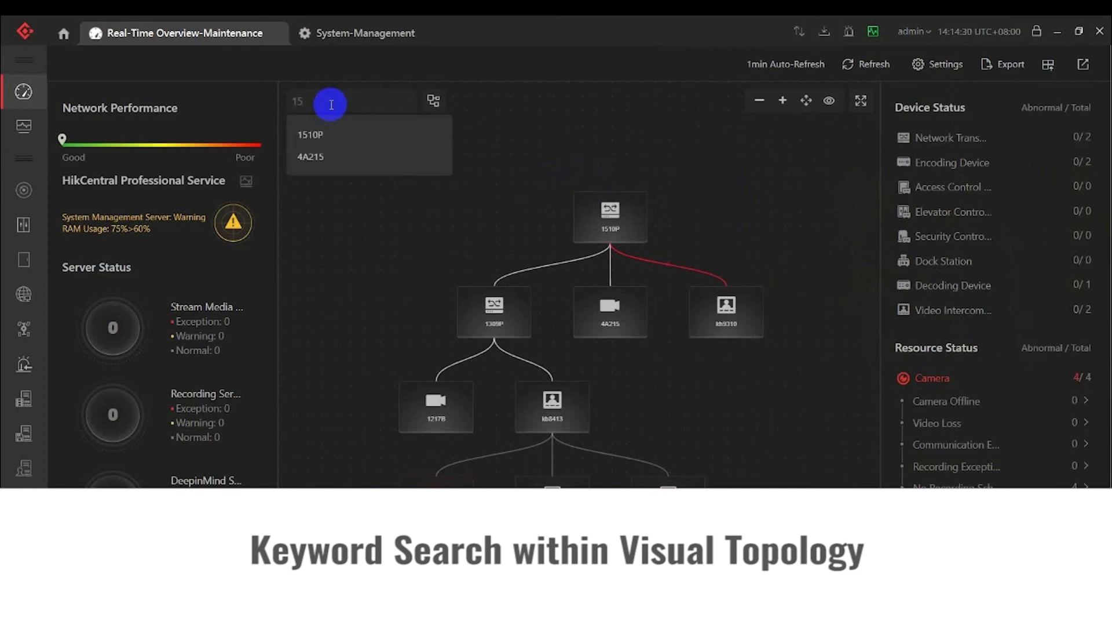
{"action": "left_click", "coordinate": [324, 158]}
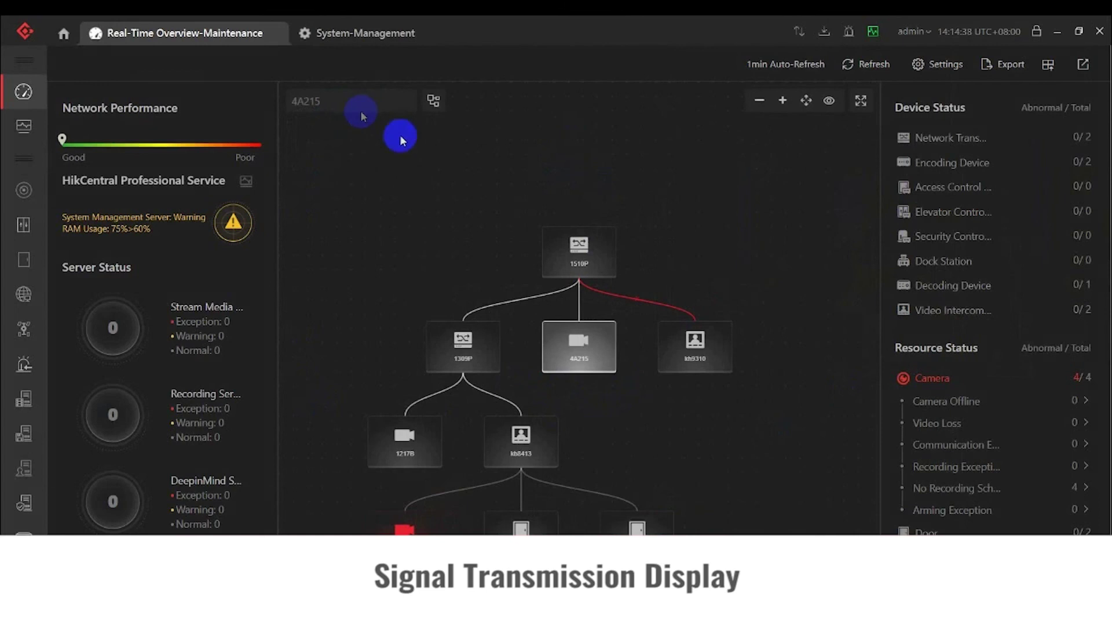
Step: Start Show Connection Path and set switch 1309P as the first node
{"action": "left_click", "coordinate": [433, 101]}
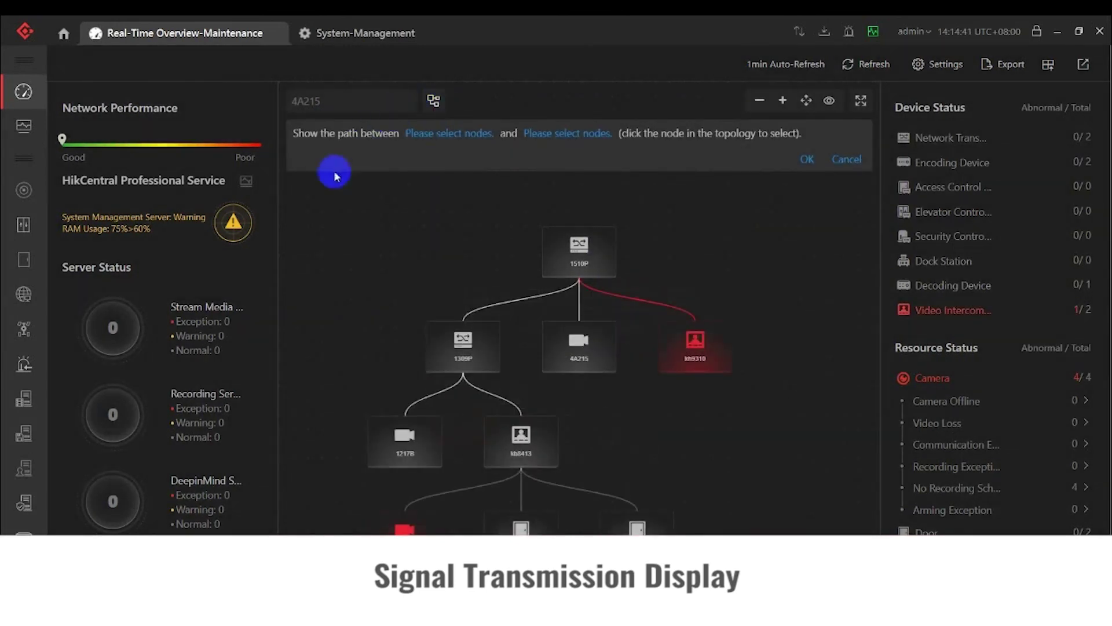
{"action": "left_click", "coordinate": [443, 138]}
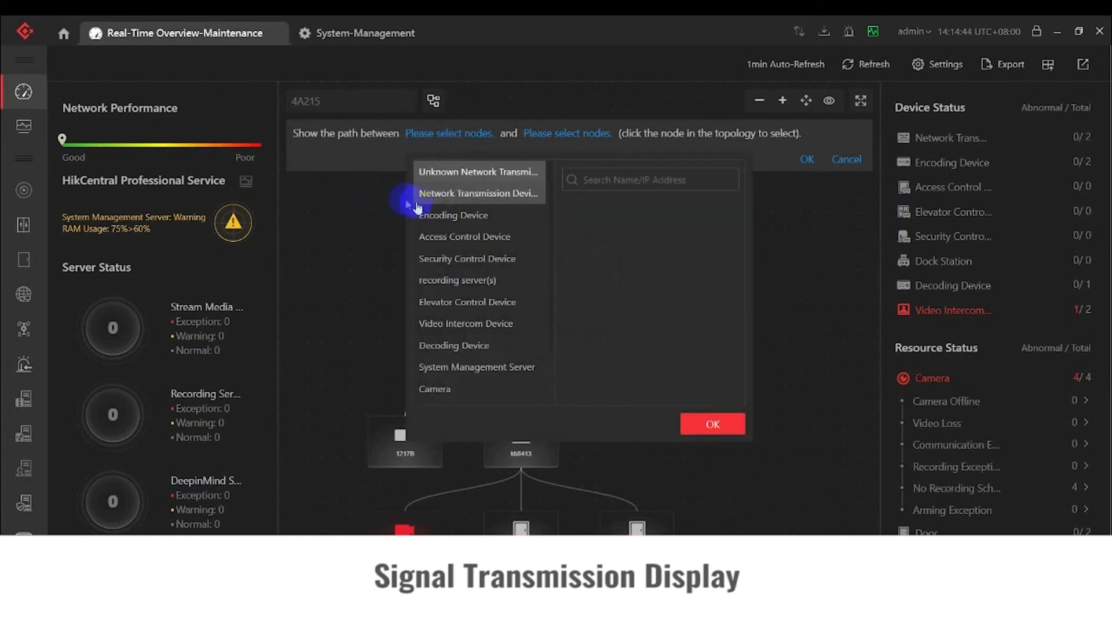
{"action": "left_click", "coordinate": [467, 205]}
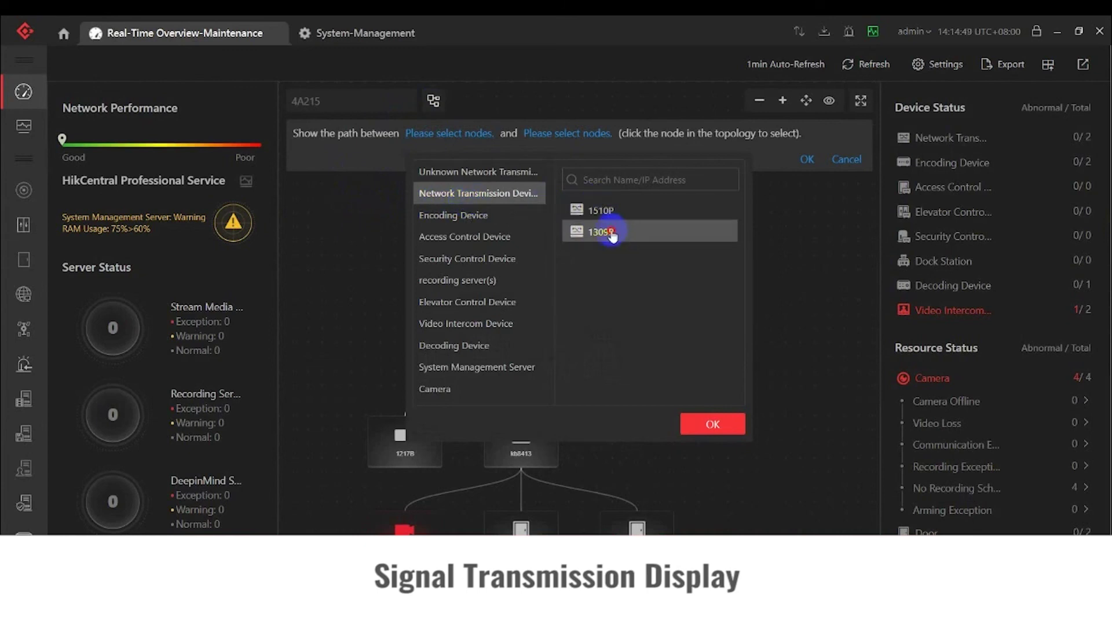
{"action": "left_click", "coordinate": [713, 423]}
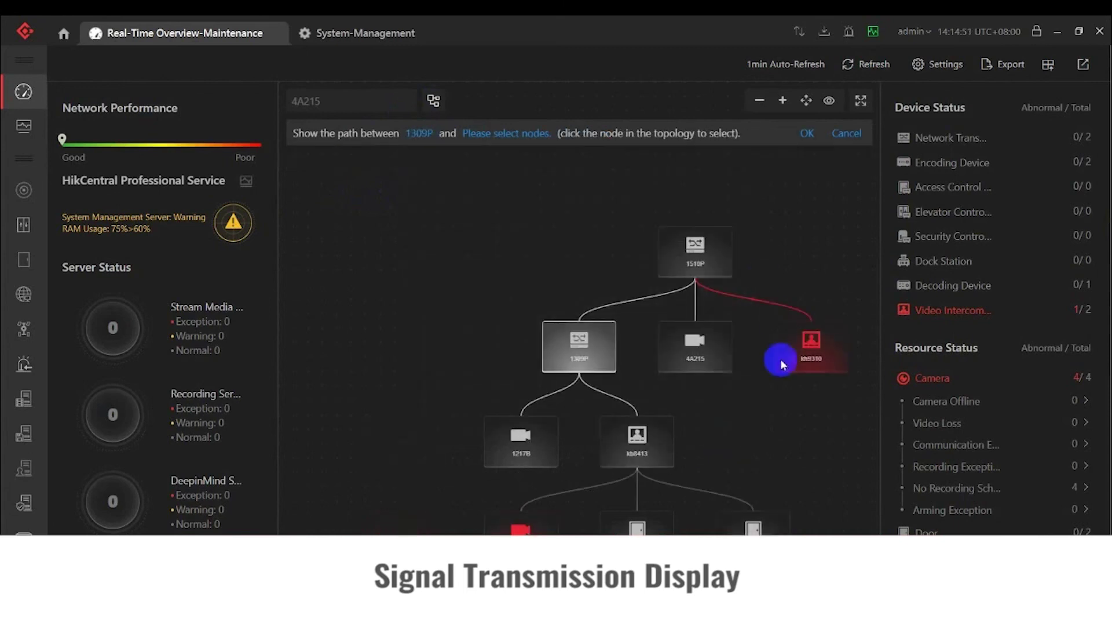
Step: Set intercom kb8413 as the second node and display the 1309P–kb8413 path
{"action": "left_click", "coordinate": [528, 137]}
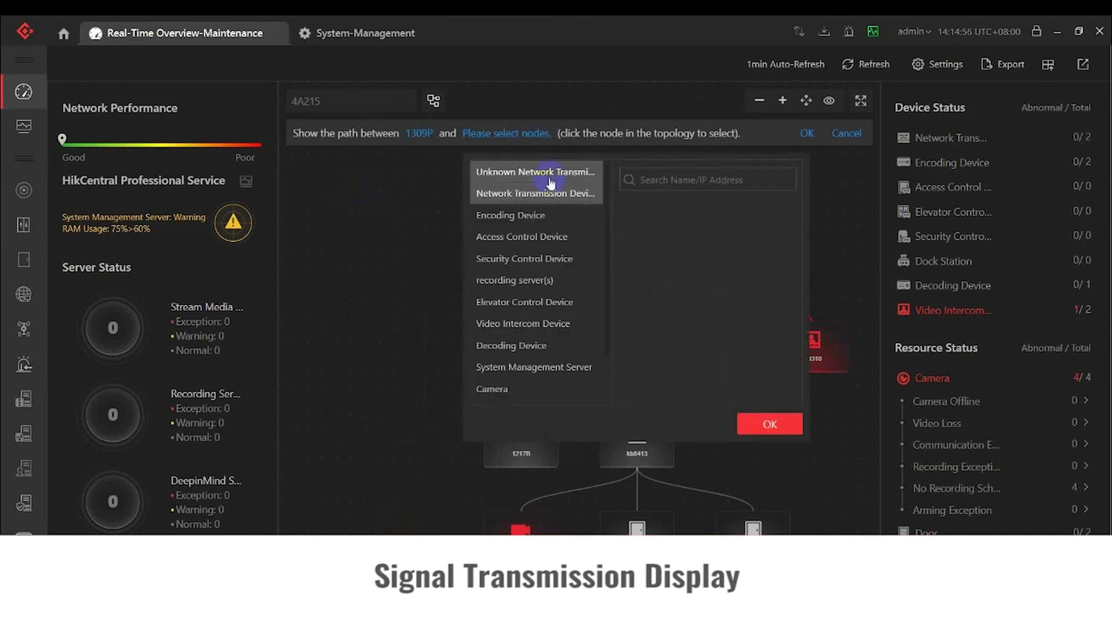
{"action": "left_click", "coordinate": [542, 328]}
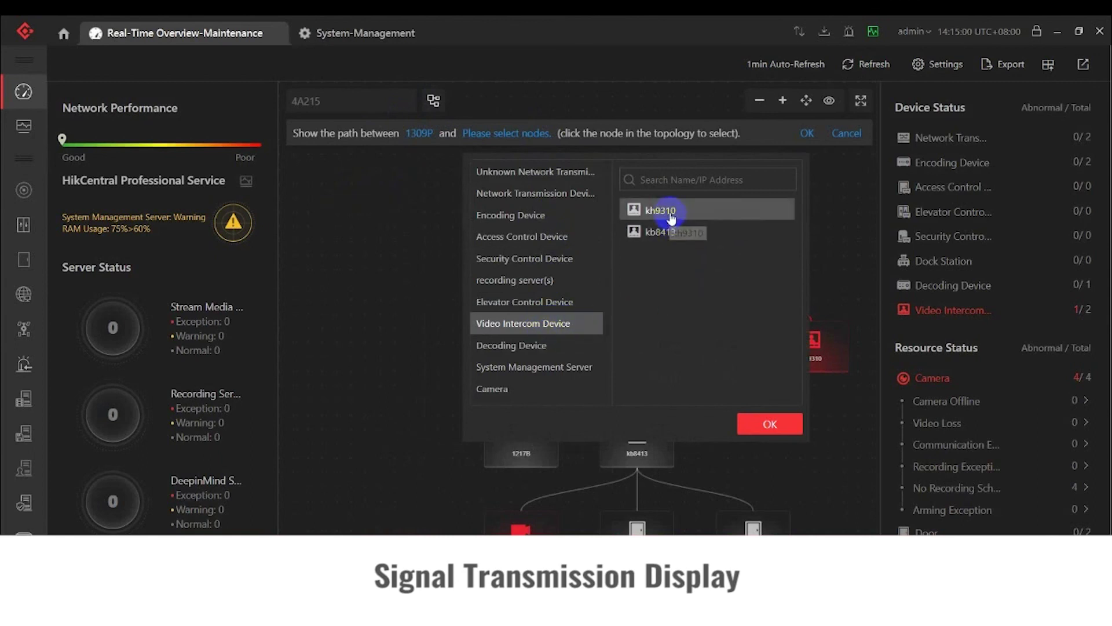
{"action": "left_click", "coordinate": [686, 235]}
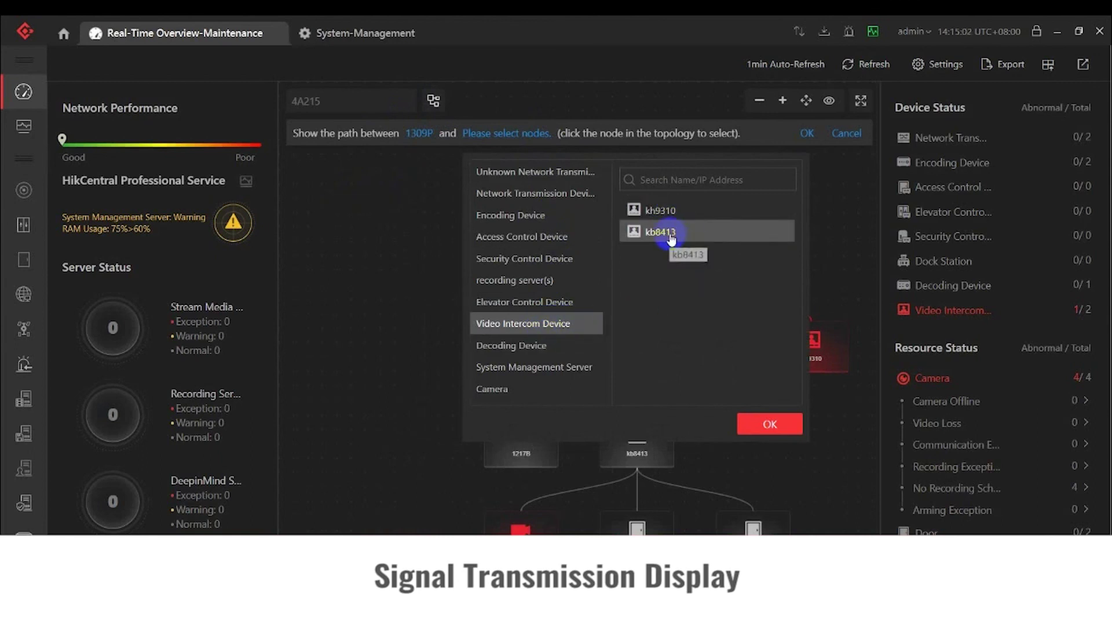
{"action": "left_click", "coordinate": [768, 425]}
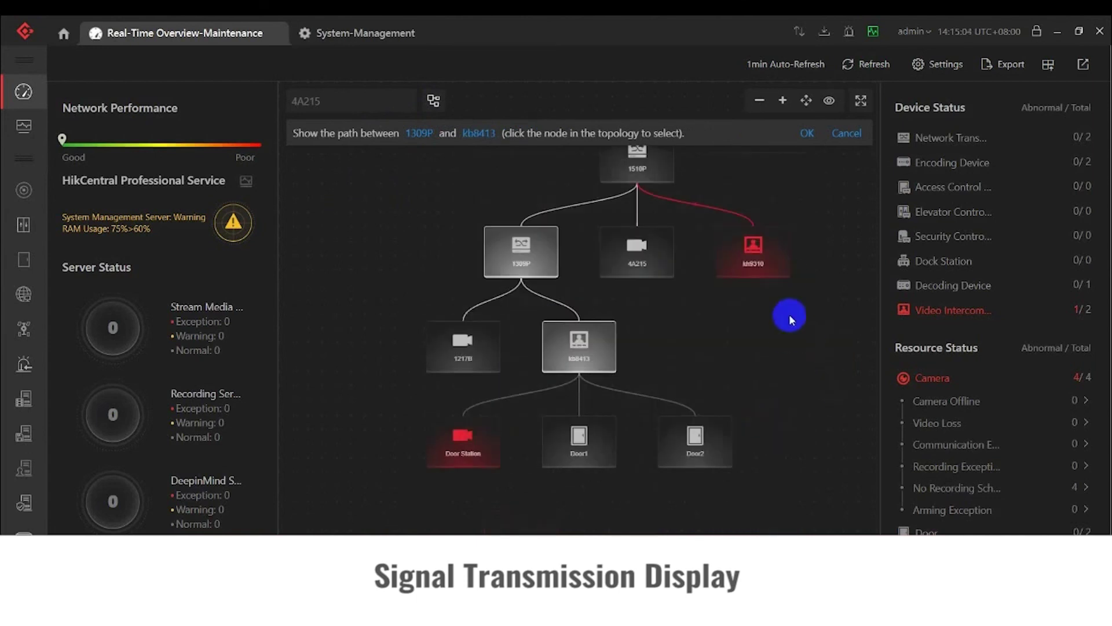
{"action": "left_click", "coordinate": [807, 133]}
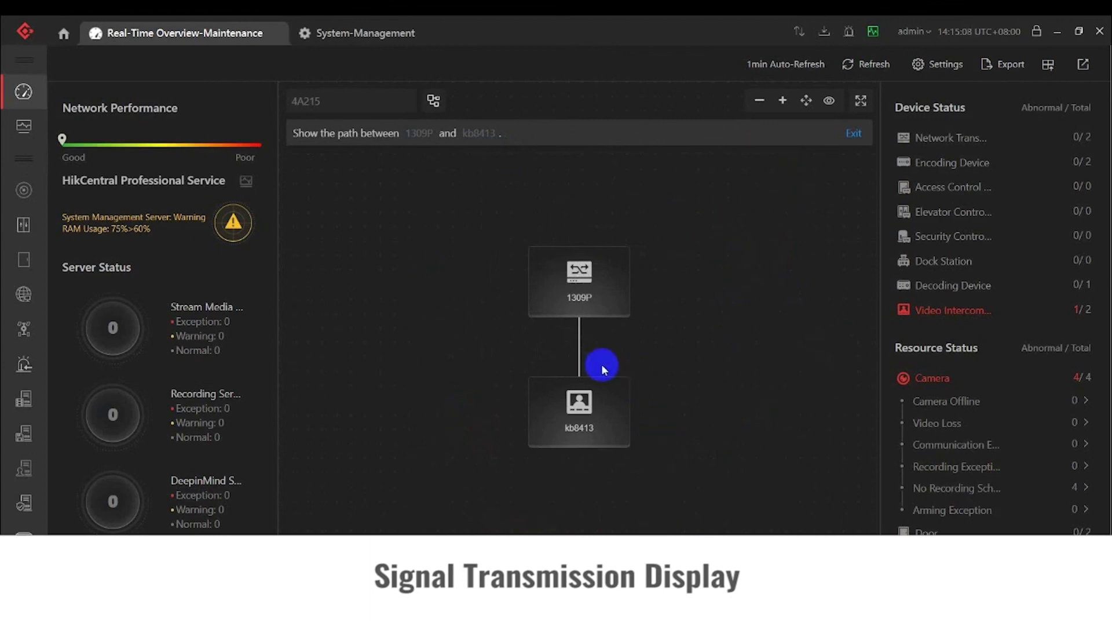
{"action": "mouse_move", "coordinate": [578, 350]}
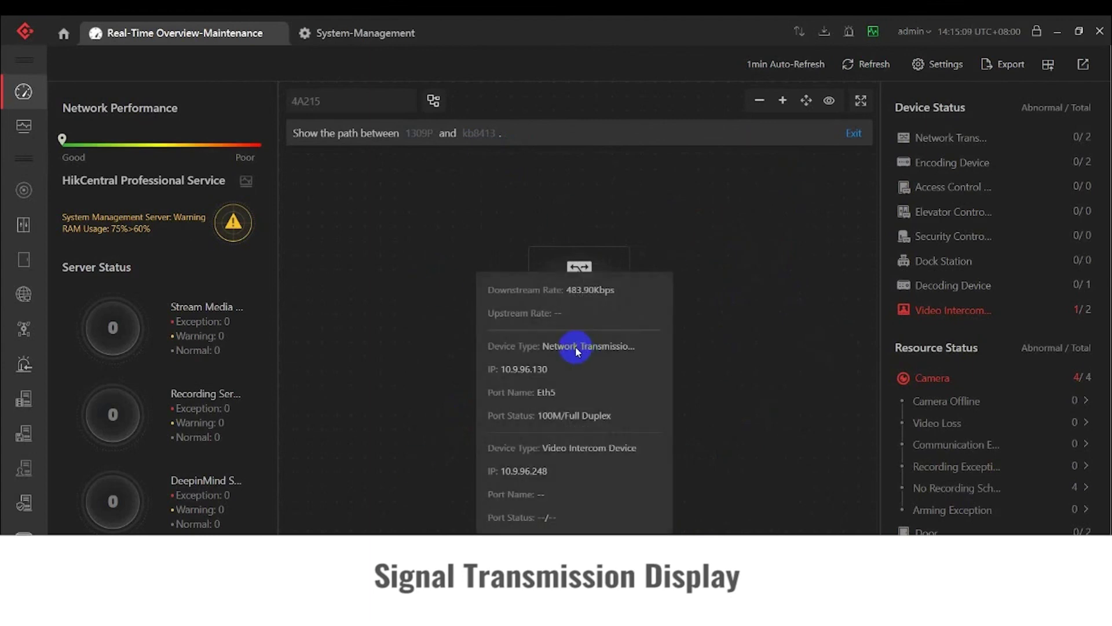
{"action": "left_click", "coordinate": [606, 285]}
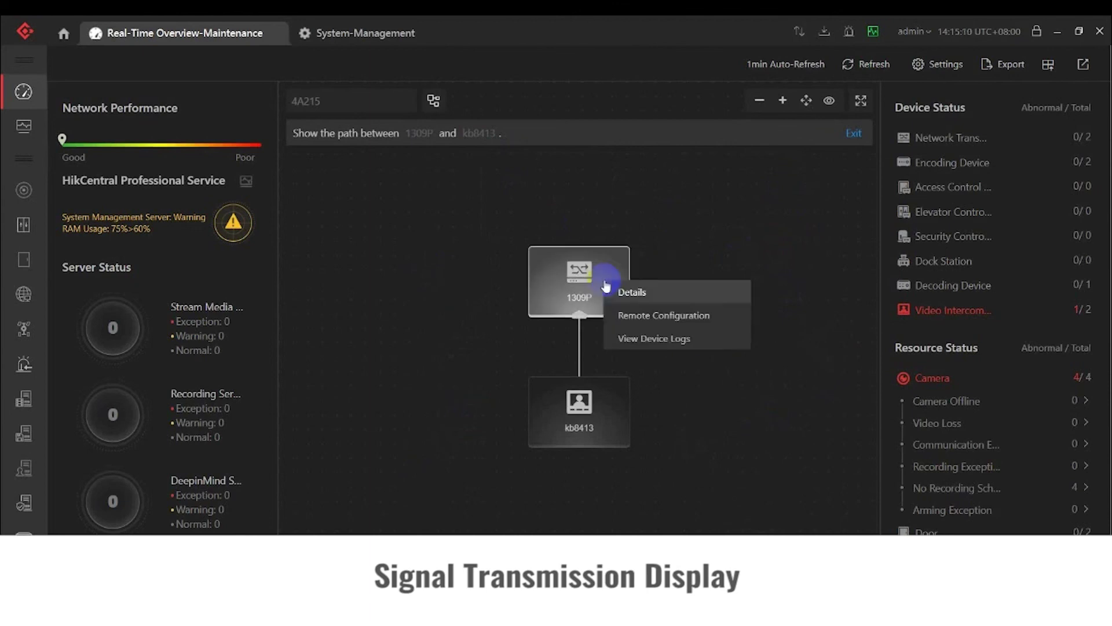
{"action": "left_click", "coordinate": [624, 292]}
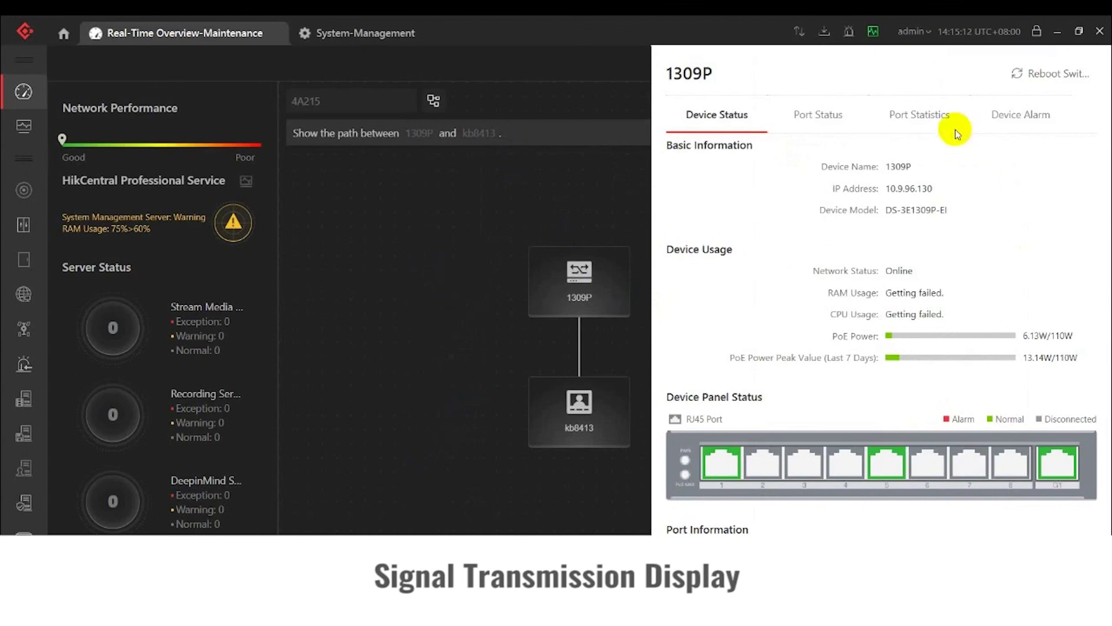
{"action": "scroll", "coordinate": [903, 464], "scroll_direction": "down", "scroll_amount": 3}
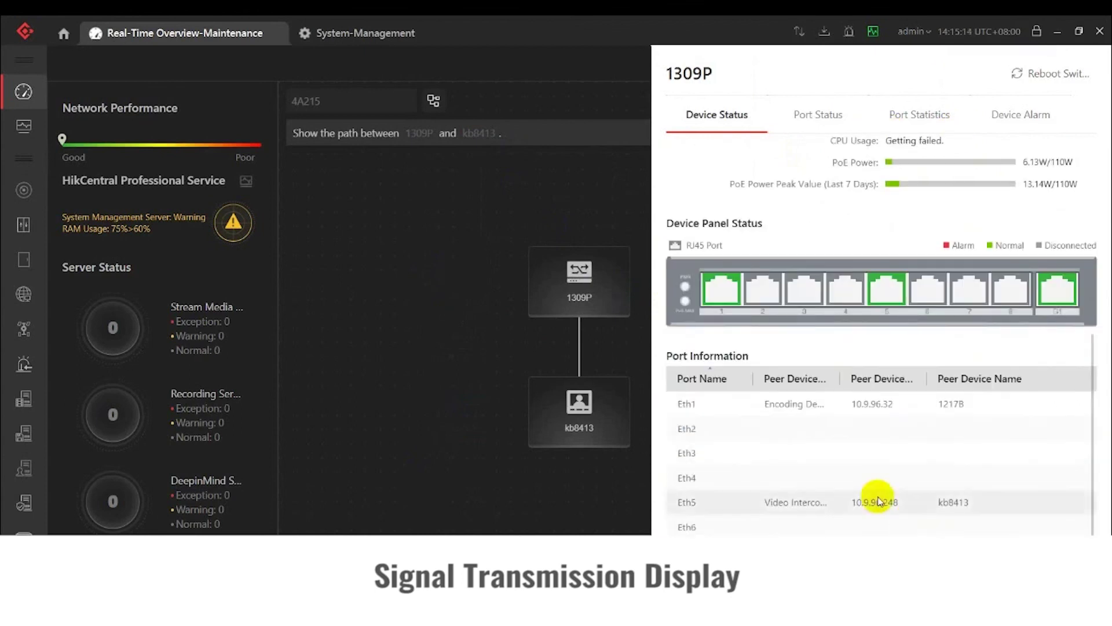
{"action": "left_click", "coordinate": [532, 413]}
{"action": "right_click", "coordinate": [577, 400]}
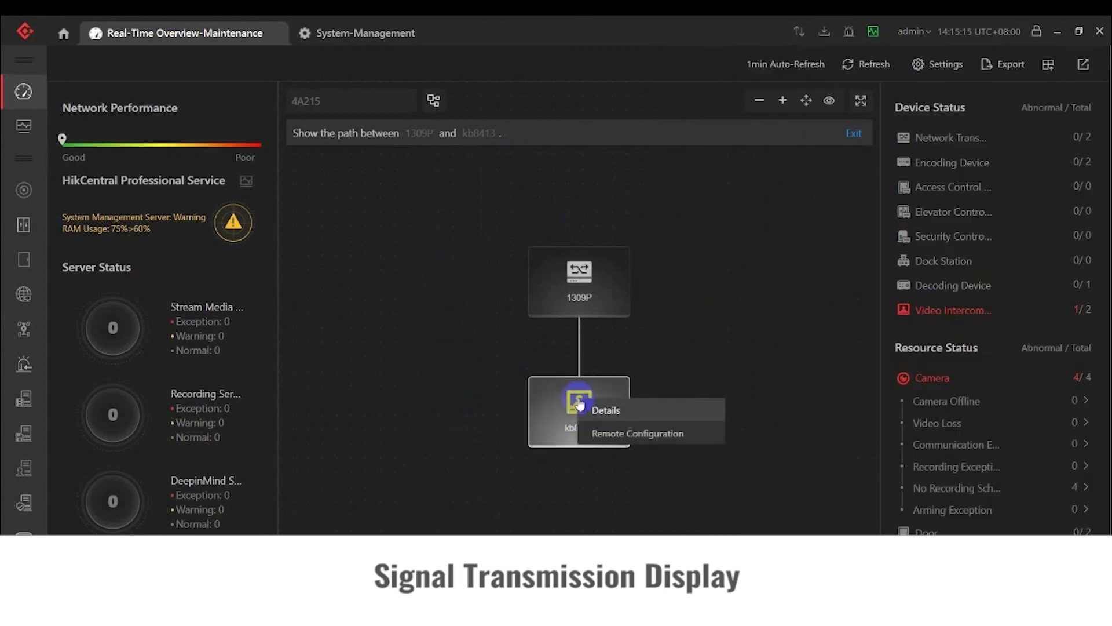
{"action": "left_click", "coordinate": [609, 410]}
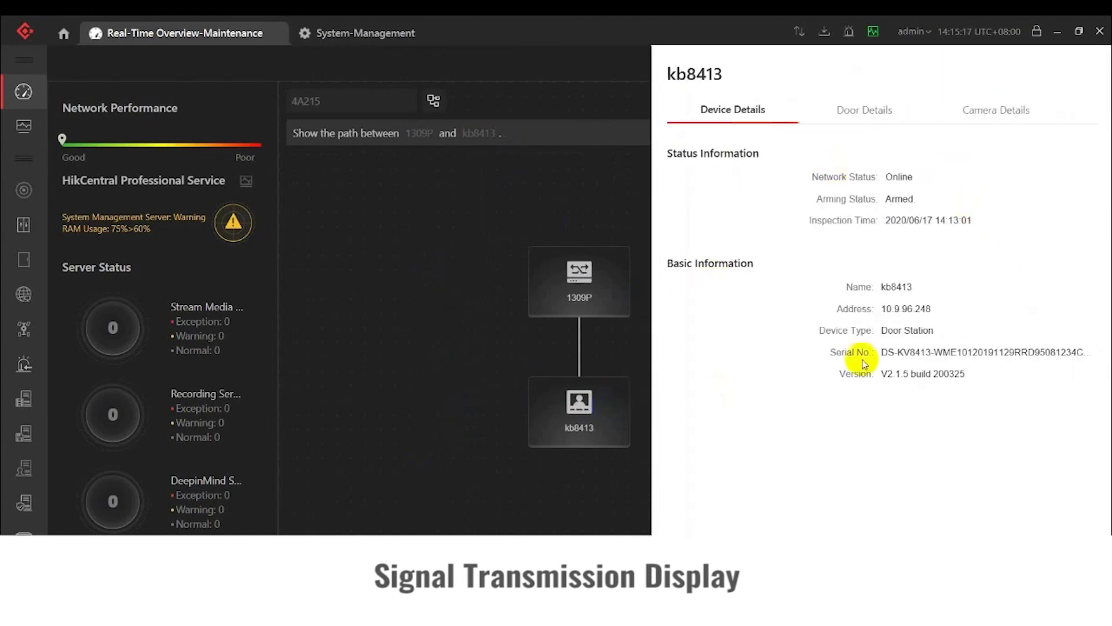
{"action": "left_click", "coordinate": [490, 197]}
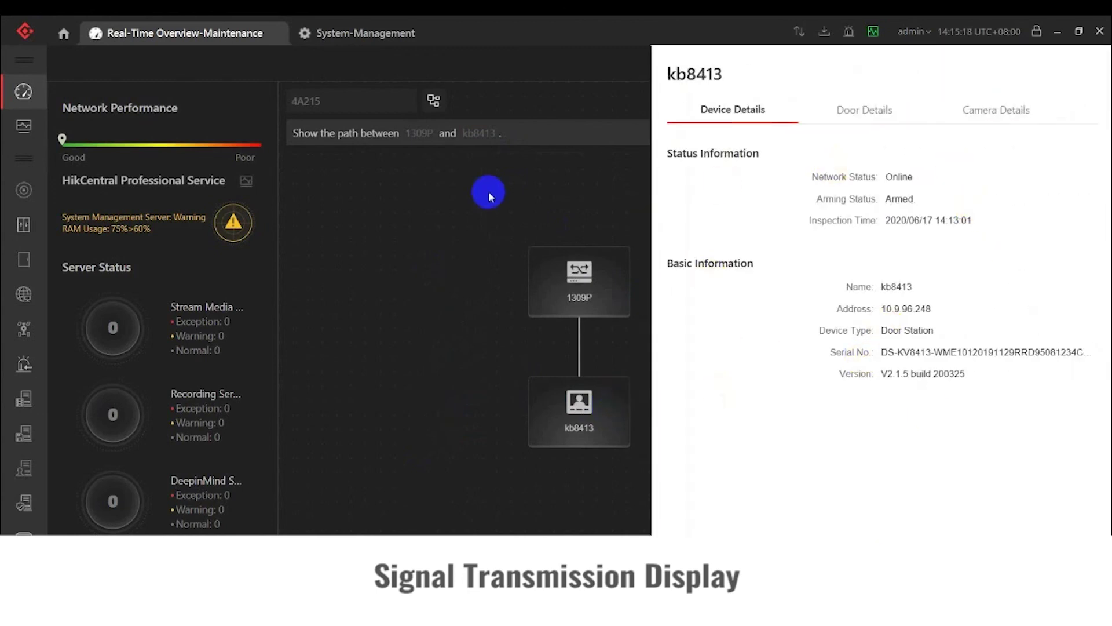
{"action": "left_click", "coordinate": [488, 196]}
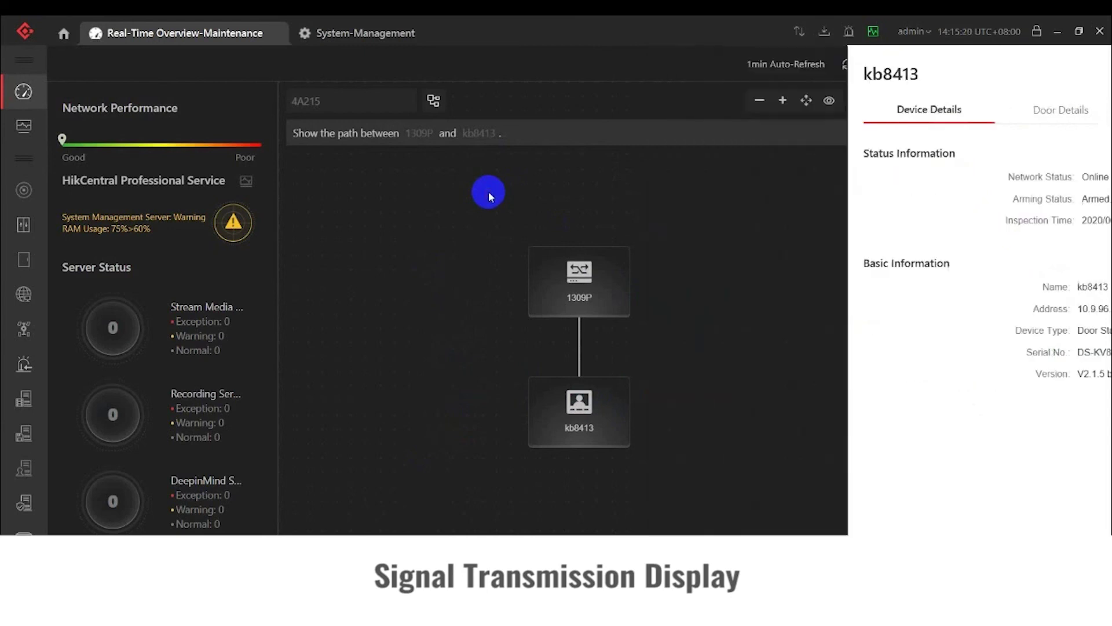